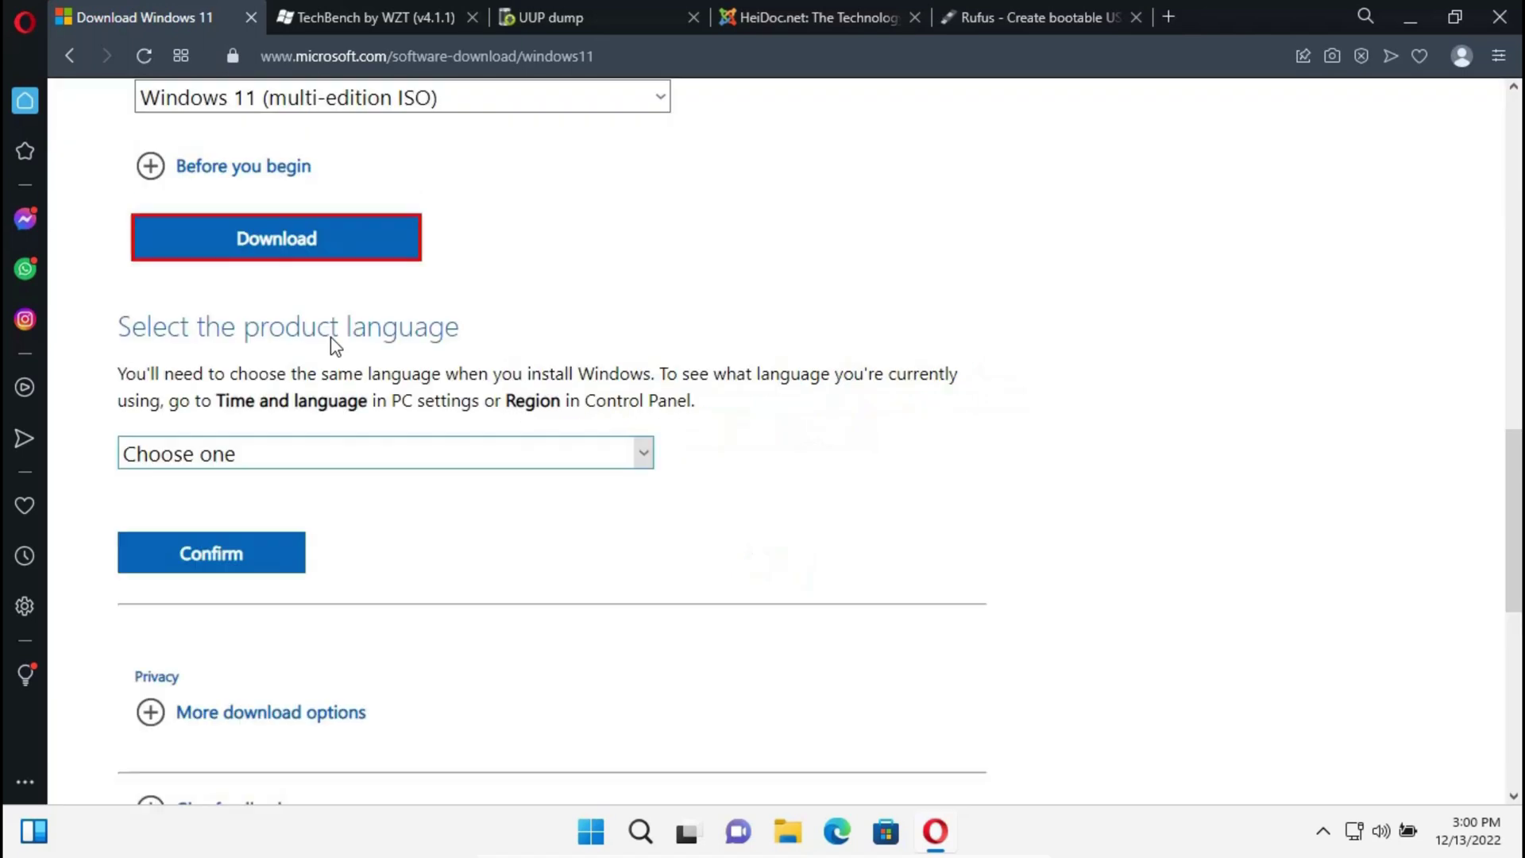
Step: Set the language to English (United States) and start the 64-bit Windows 11 ISO download
{"action": "left_click", "coordinate": [647, 451]}
{"action": "scroll", "coordinate": [375, 163], "scroll_direction": "down", "scroll_amount": 8}
{"action": "scroll", "coordinate": [385, 190], "scroll_direction": "up", "scroll_amount": 8}
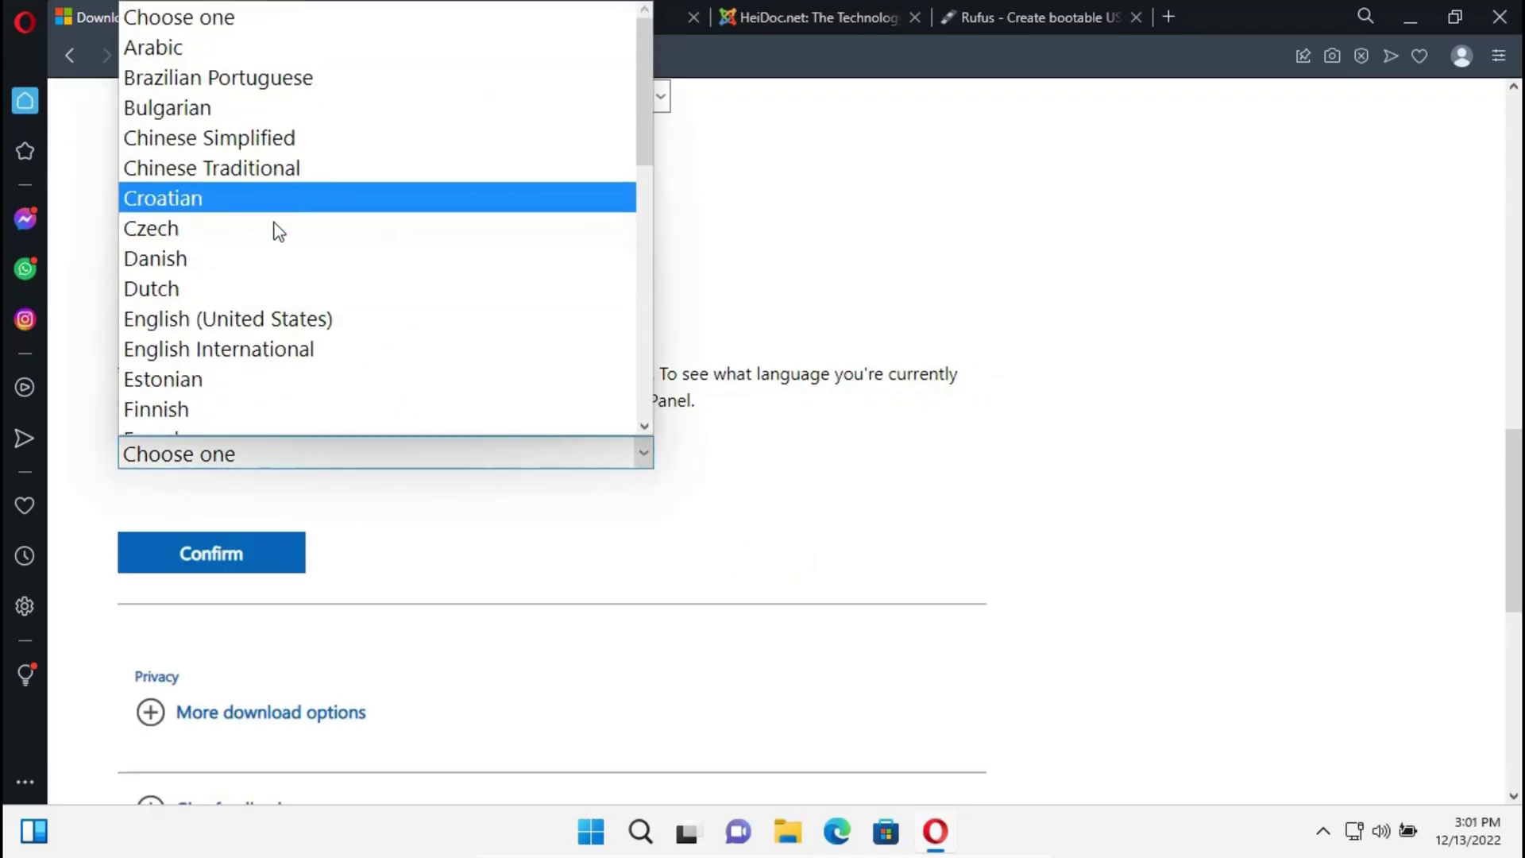
{"action": "left_click", "coordinate": [235, 318]}
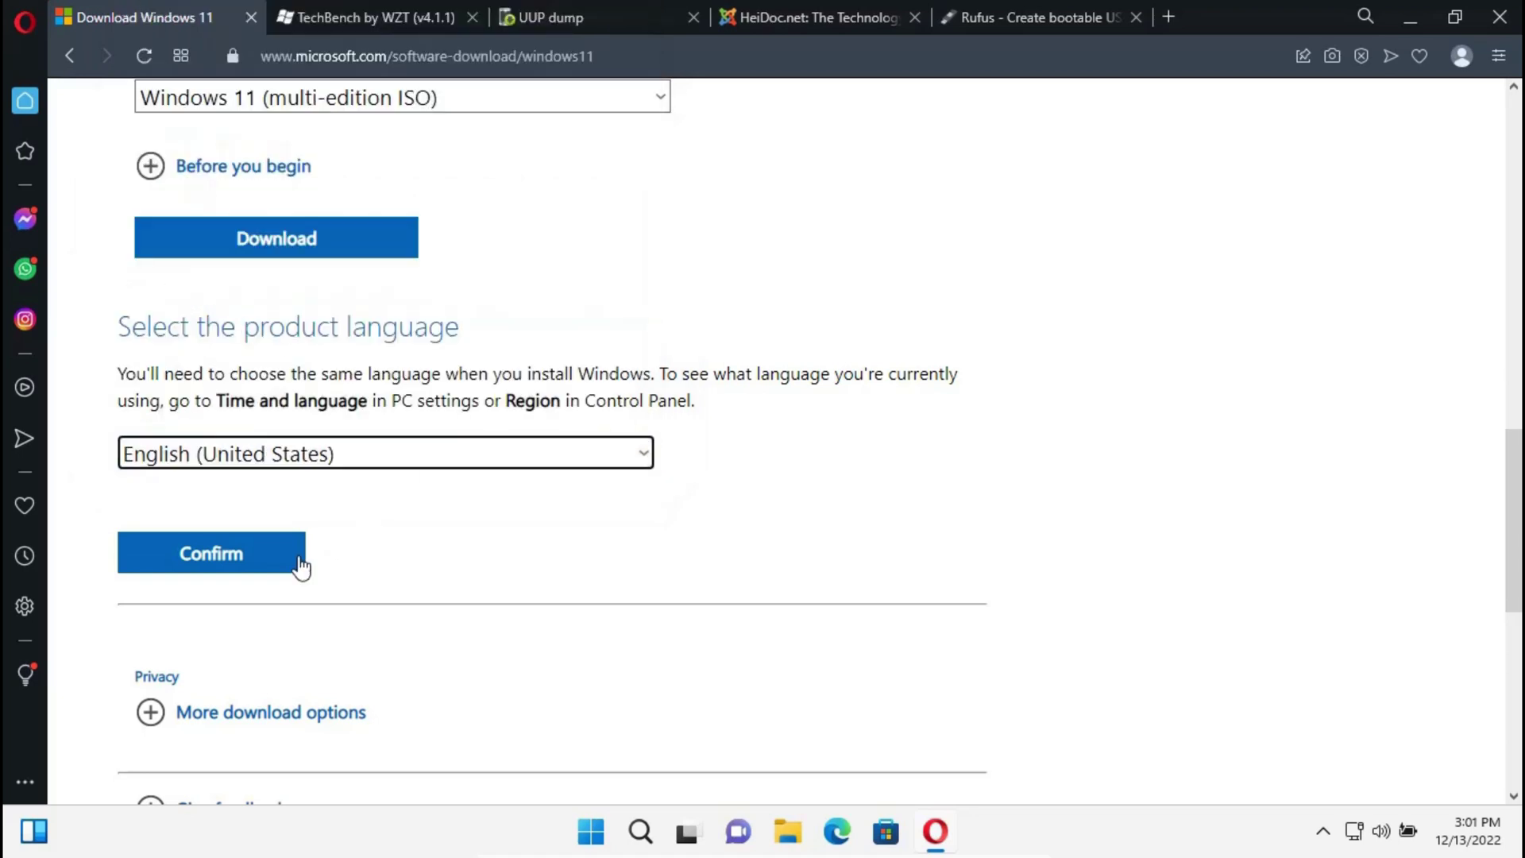
{"action": "left_click", "coordinate": [274, 558]}
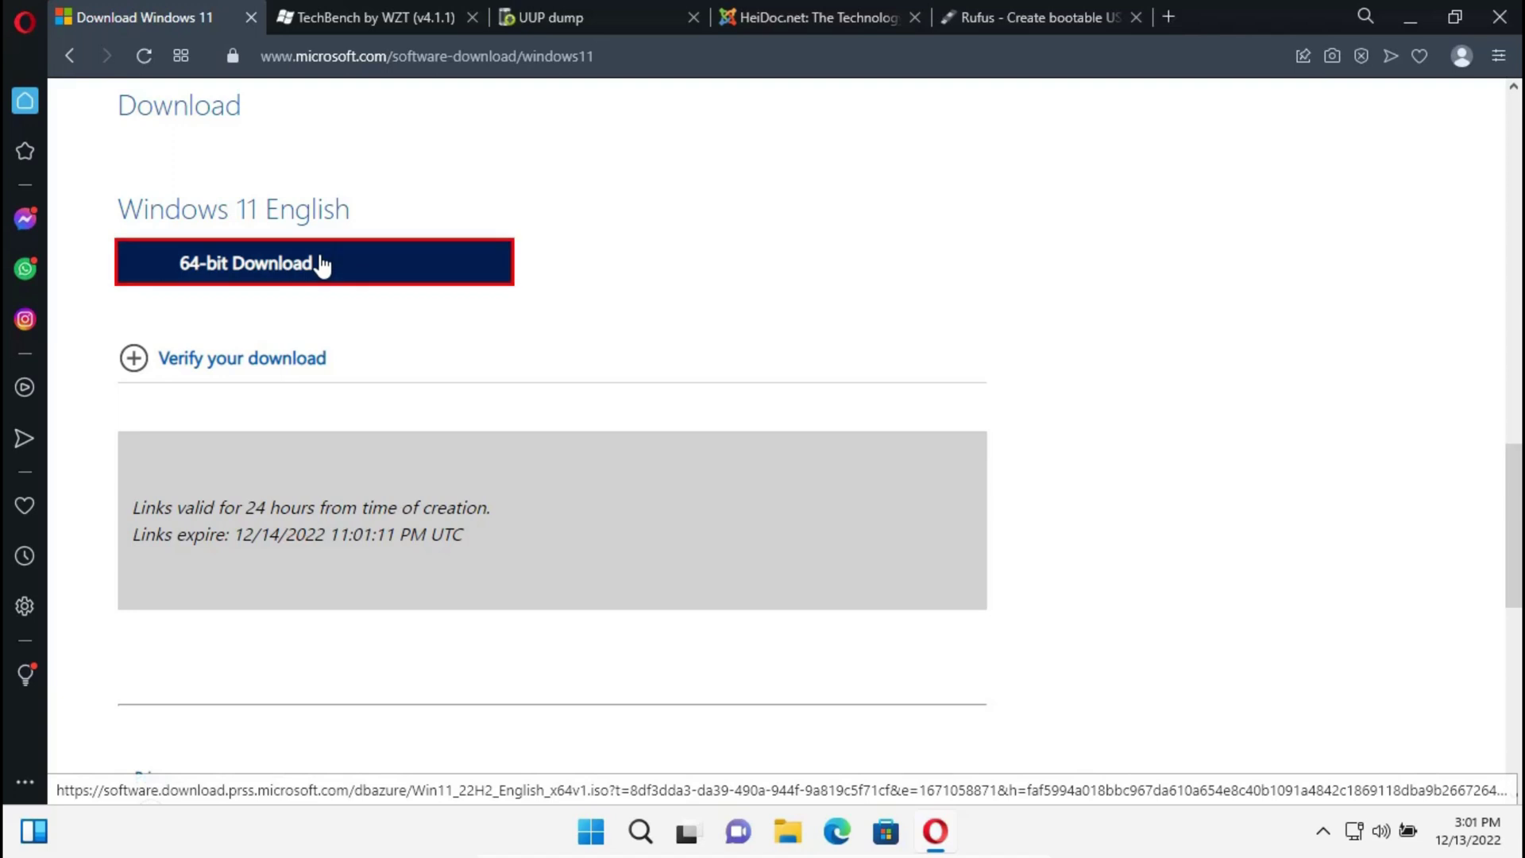
{"action": "left_click", "coordinate": [322, 265]}
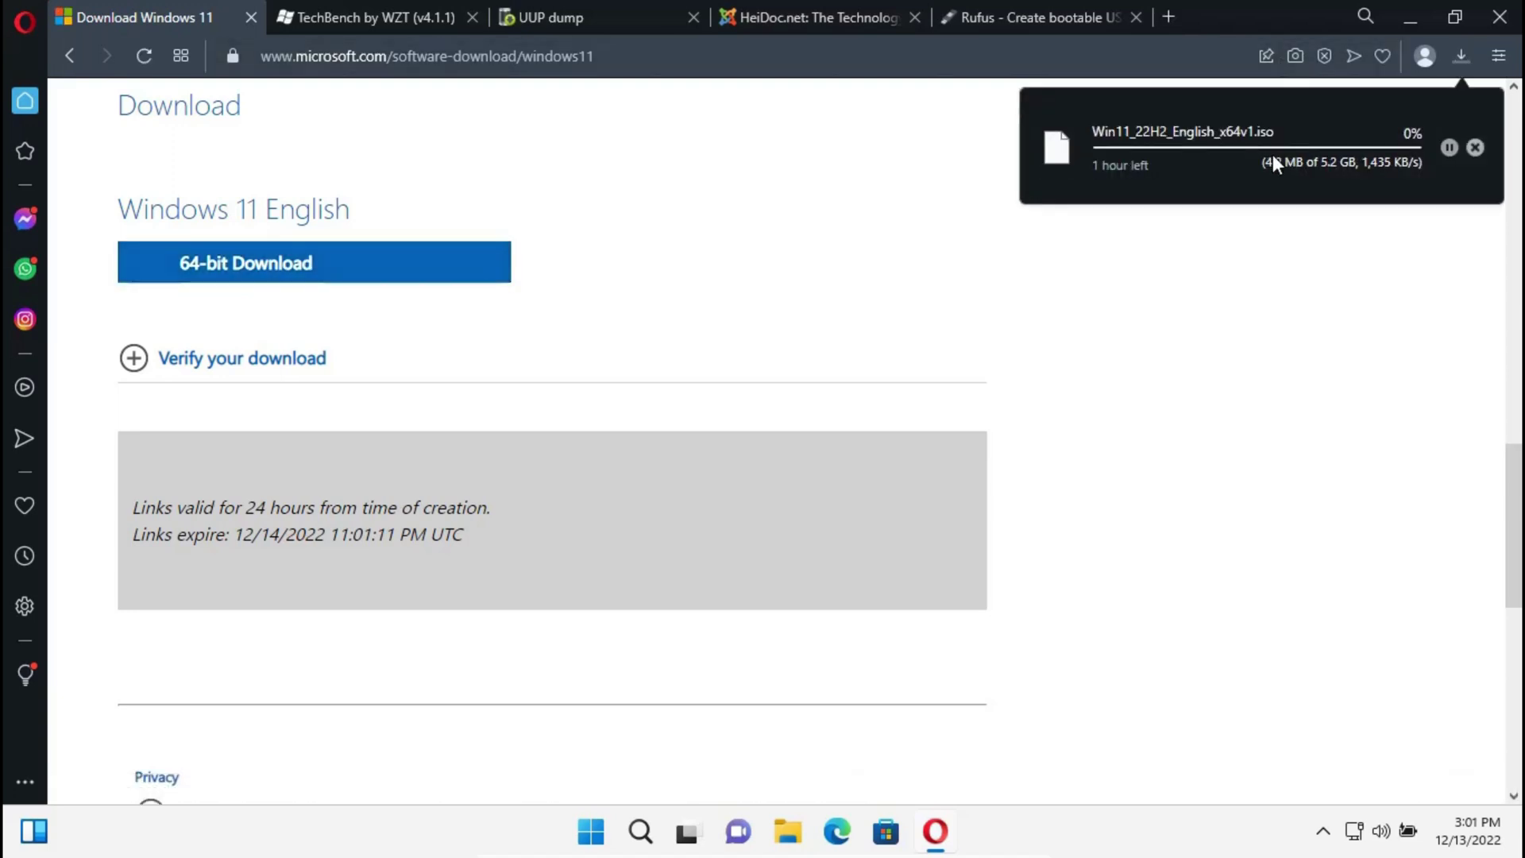
Step: Open the full downloads page from the browser's downloads popup
{"action": "left_click", "coordinate": [1461, 58]}
{"action": "left_click", "coordinate": [1461, 57]}
{"action": "left_click", "coordinate": [1425, 282]}
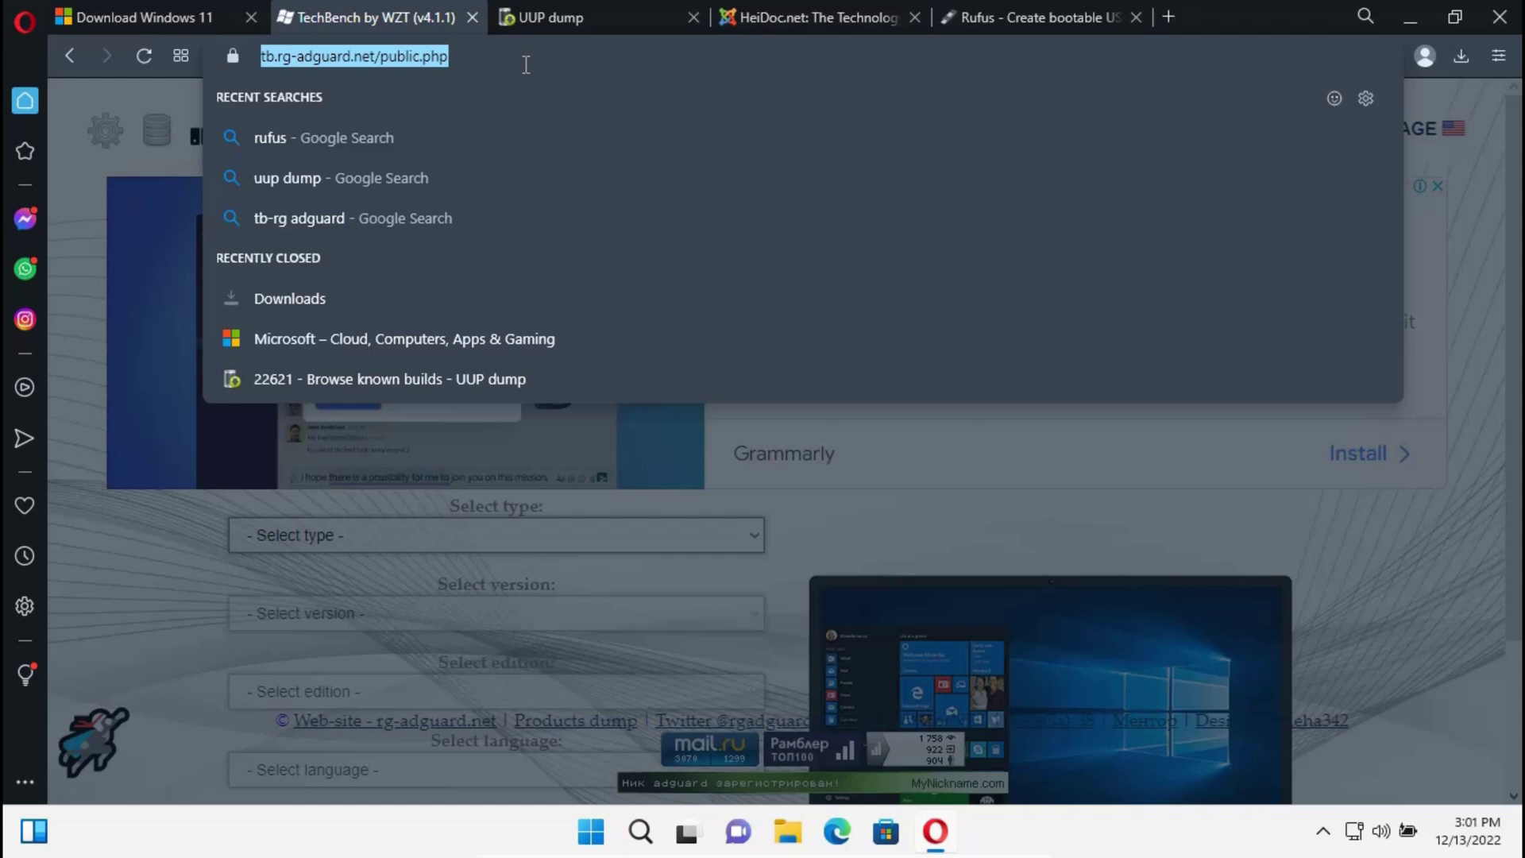
Step: Choose type Windows (Final), version Windows 11 [22H2] [22621.525] and edition Windows 11
{"action": "key", "text": "Escape"}
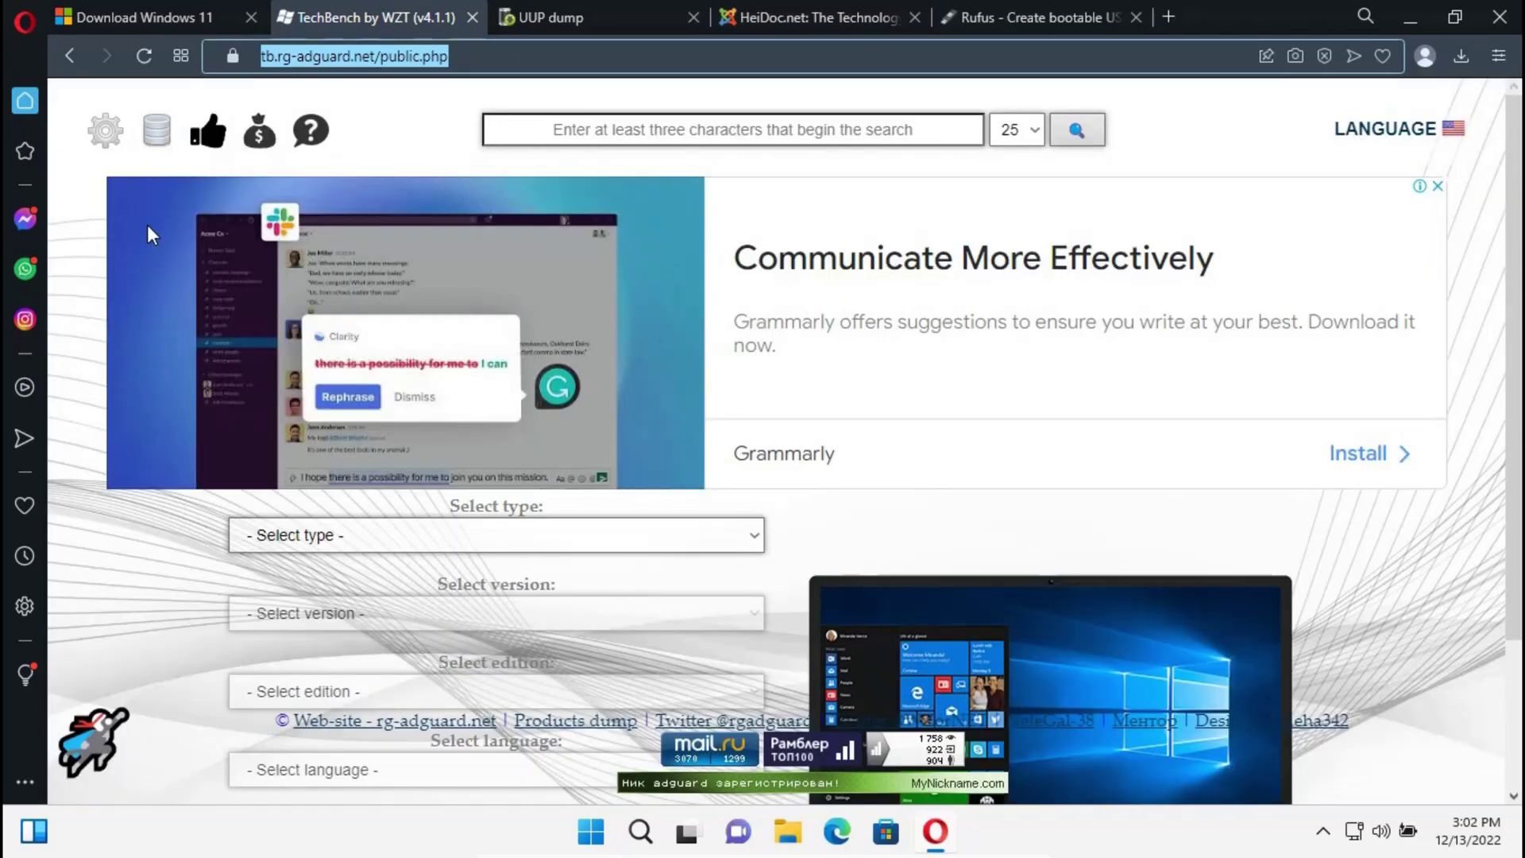
{"action": "scroll", "coordinate": [712, 367], "scroll_direction": "down", "scroll_amount": 3}
{"action": "left_click", "coordinate": [748, 345]}
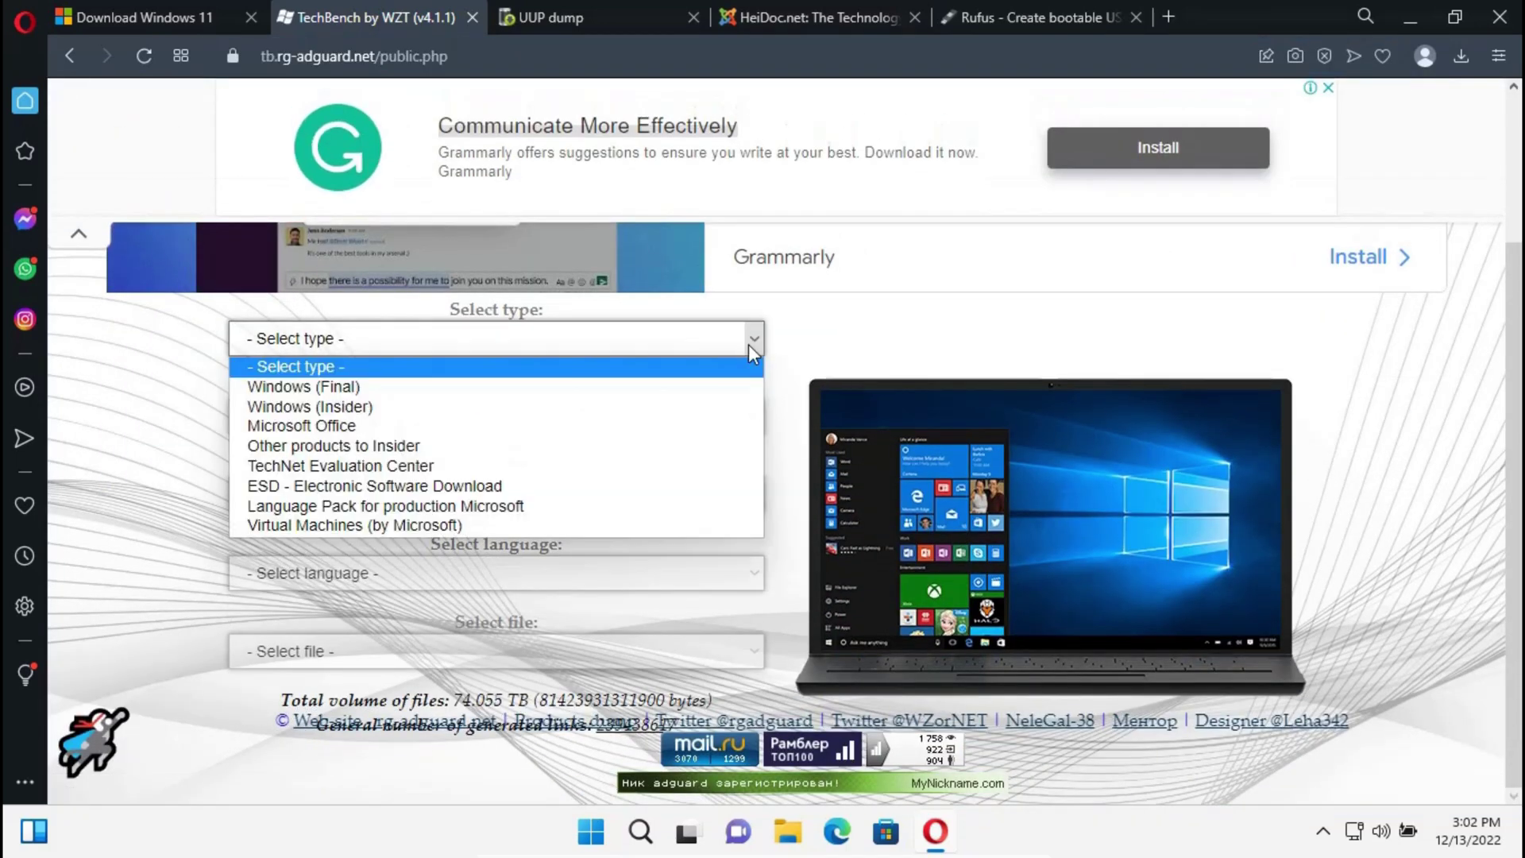
{"action": "left_click", "coordinate": [327, 384]}
{"action": "left_click", "coordinate": [753, 418]}
{"action": "left_click", "coordinate": [453, 485]}
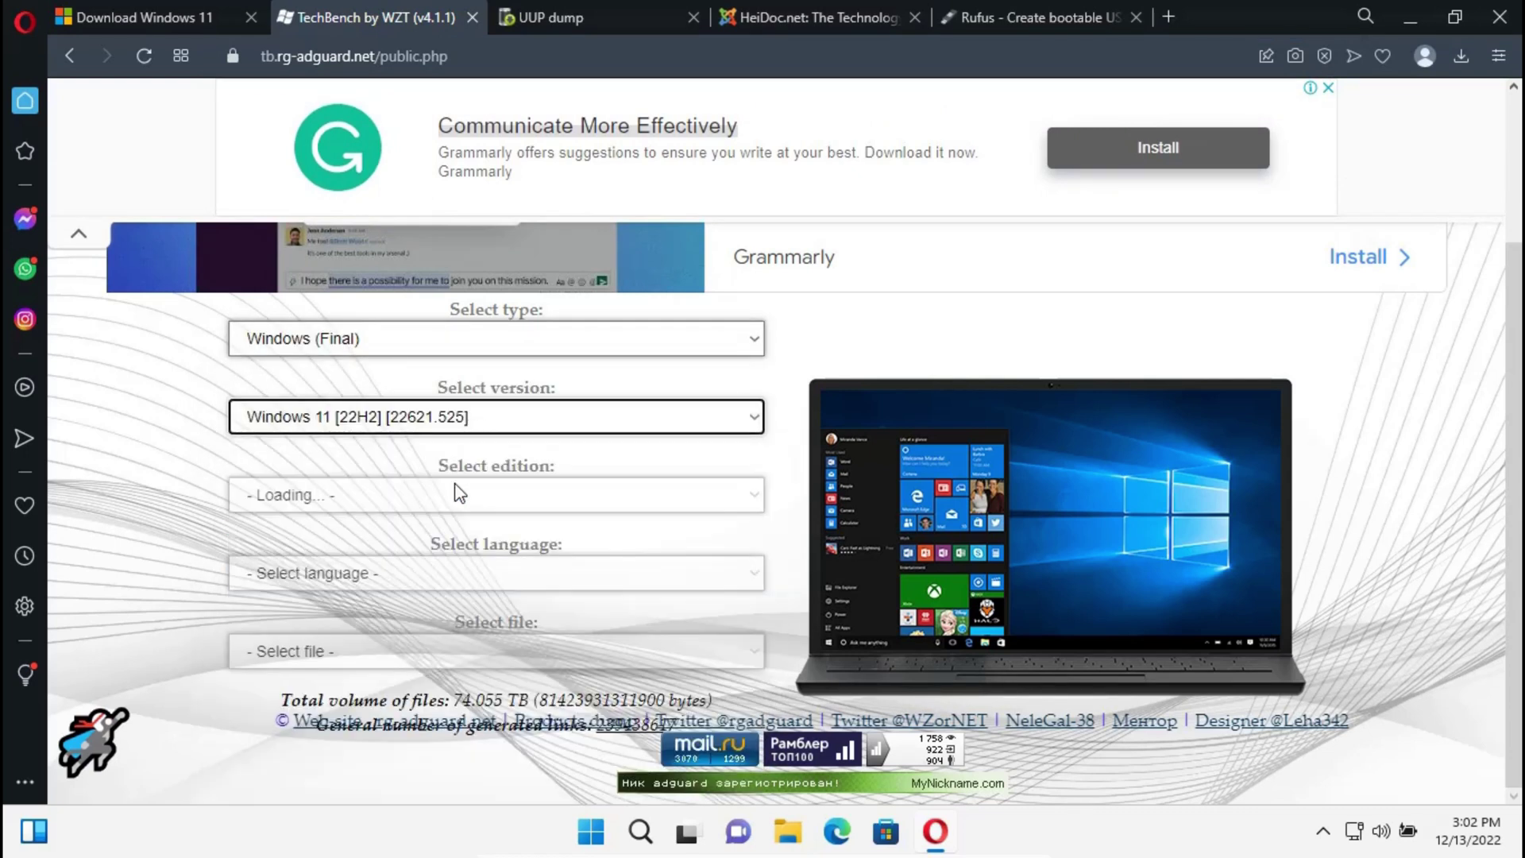
{"action": "left_click", "coordinate": [742, 499]}
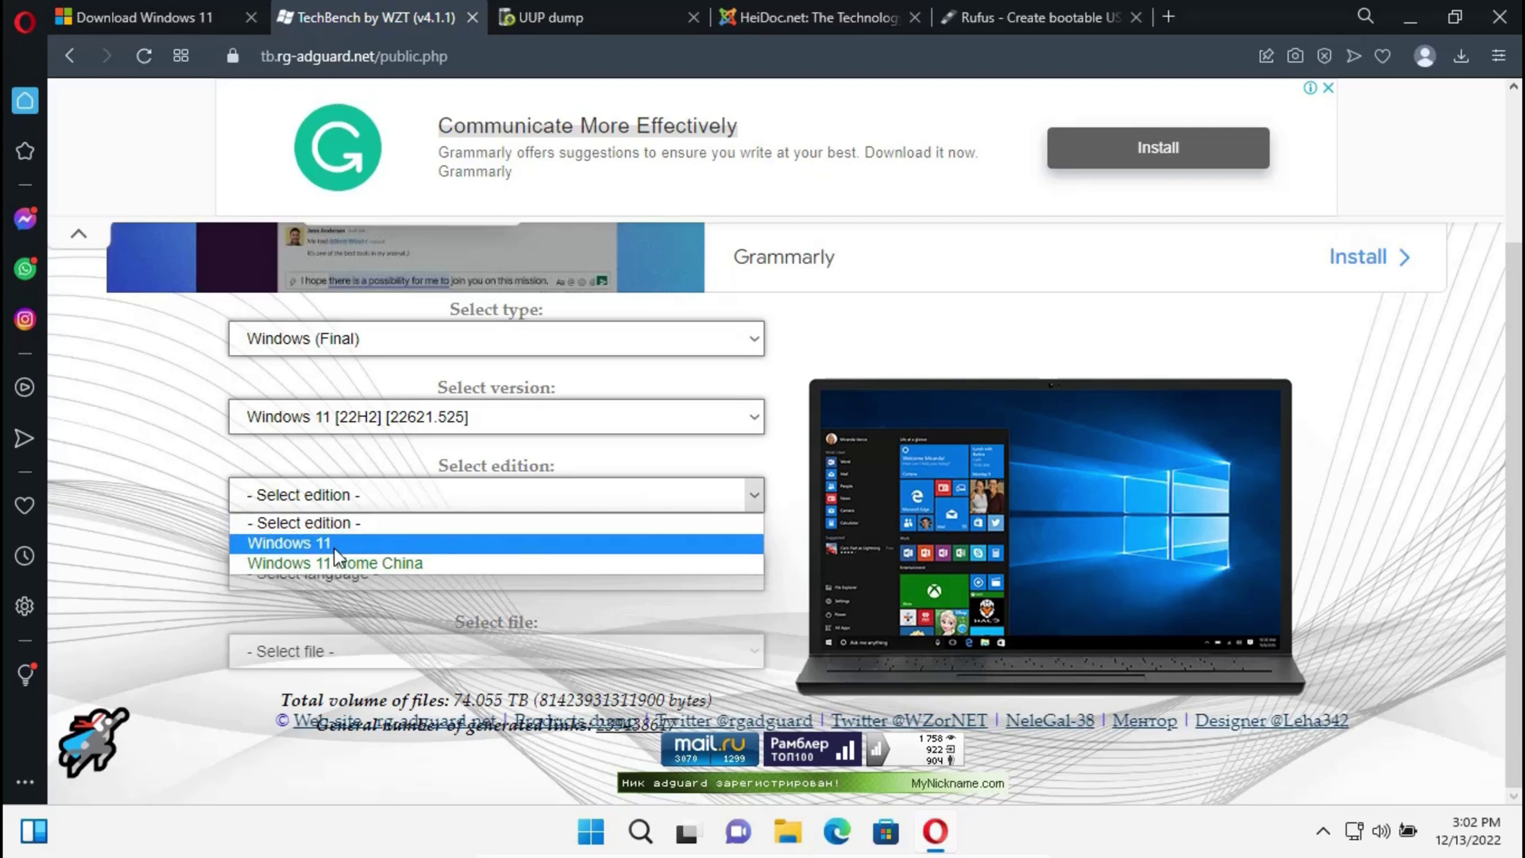
{"action": "left_click", "coordinate": [556, 537]}
Step: Pick English and Win11_22H2_English_x64v1.iso, download it, then open the downloads page
{"action": "left_click", "coordinate": [753, 573]}
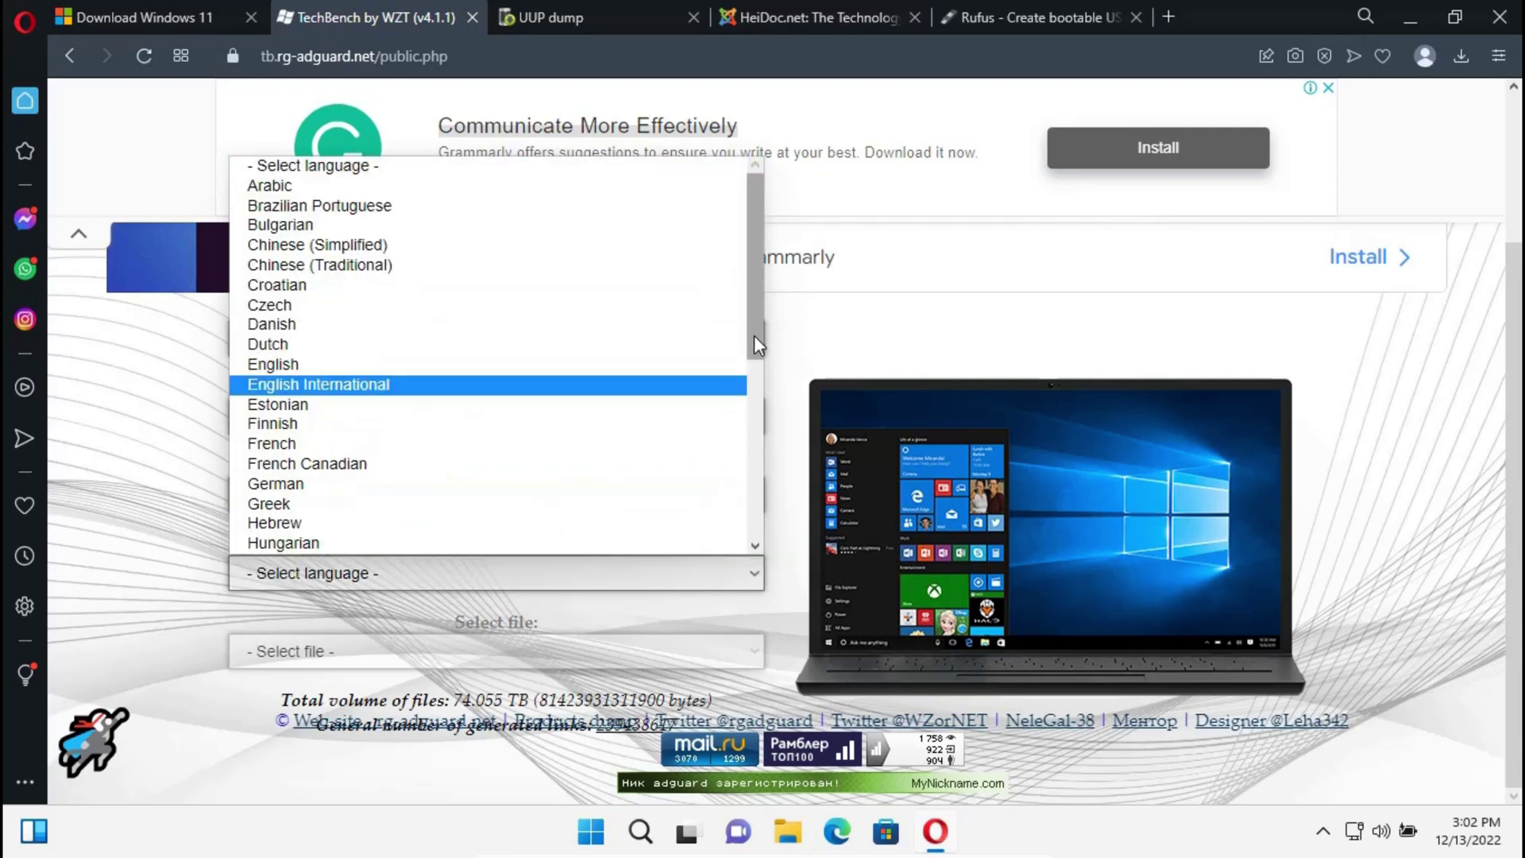
{"action": "scroll", "coordinate": [723, 510], "scroll_direction": "down", "scroll_amount": 6}
{"action": "scroll", "coordinate": [702, 397], "scroll_direction": "up", "scroll_amount": 4}
{"action": "scroll", "coordinate": [703, 397], "scroll_direction": "up", "scroll_amount": 3}
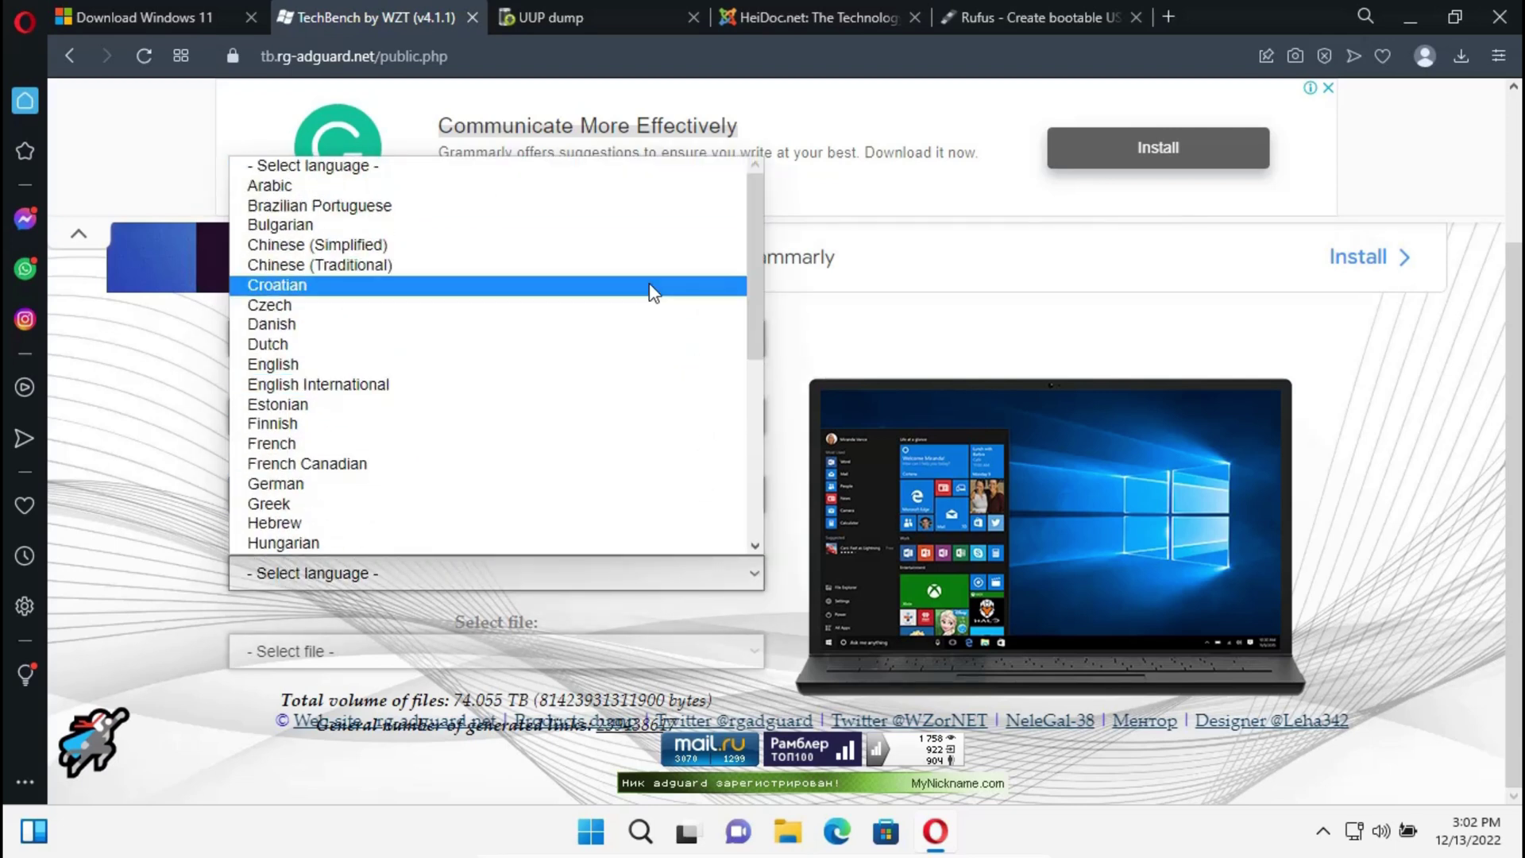
{"action": "left_click", "coordinate": [315, 364]}
{"action": "scroll", "coordinate": [895, 367], "scroll_direction": "down", "scroll_amount": 5}
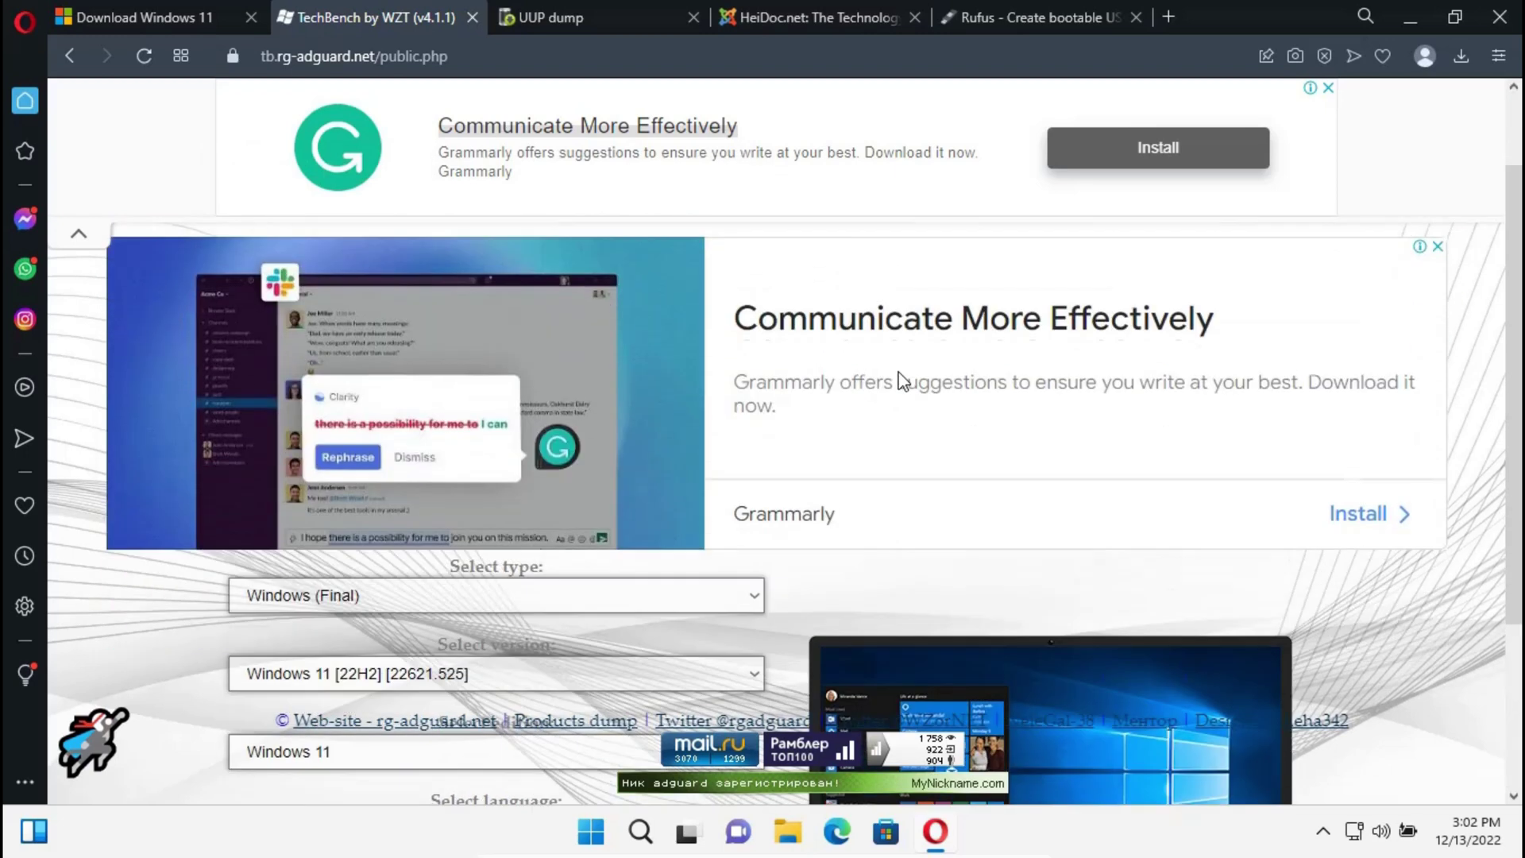
{"action": "left_click", "coordinate": [748, 658]}
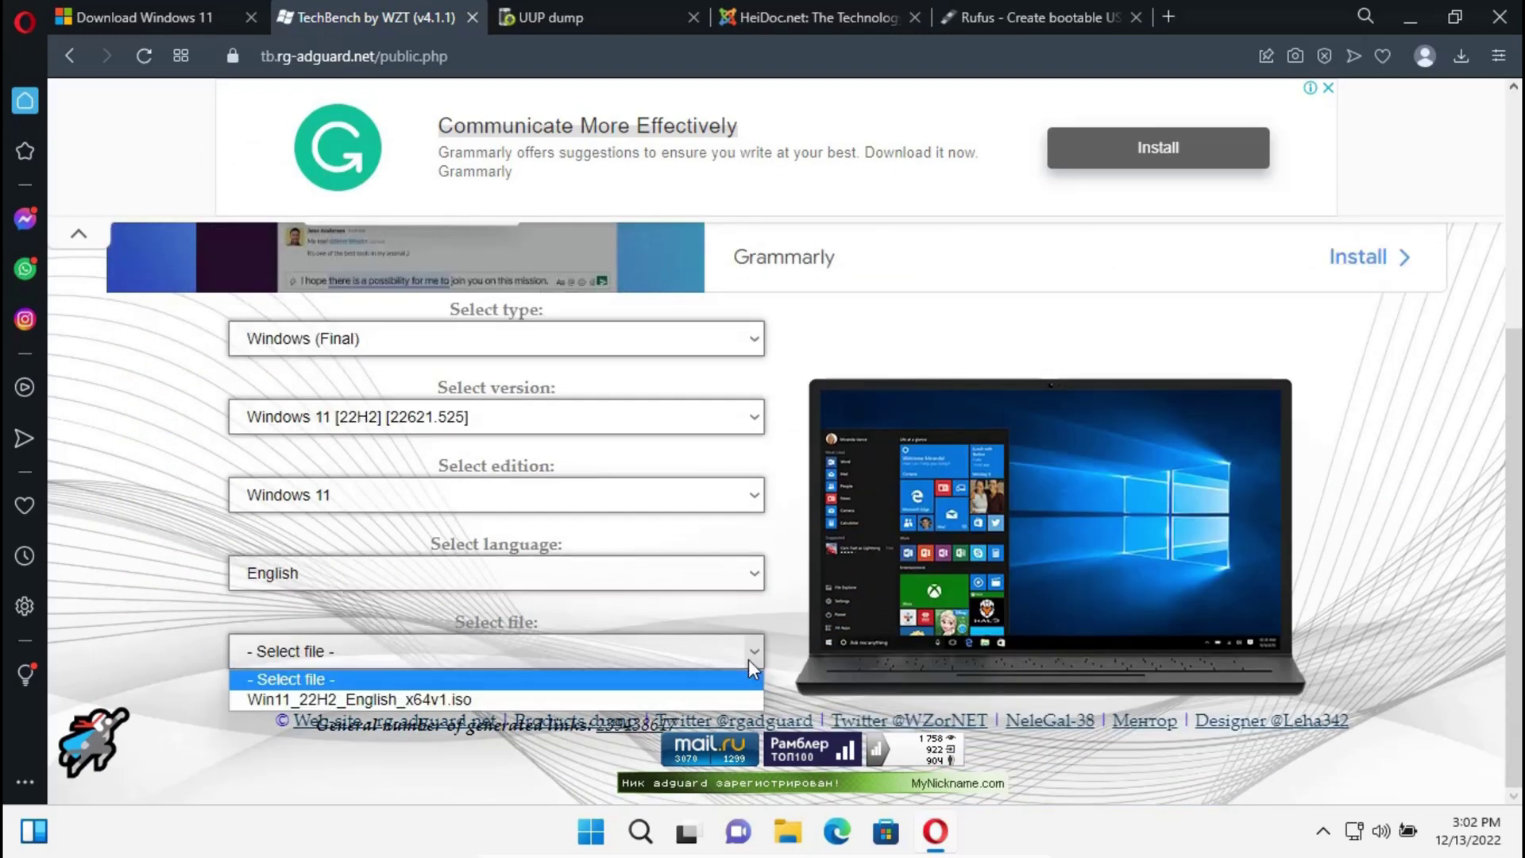
{"action": "left_click", "coordinate": [385, 704]}
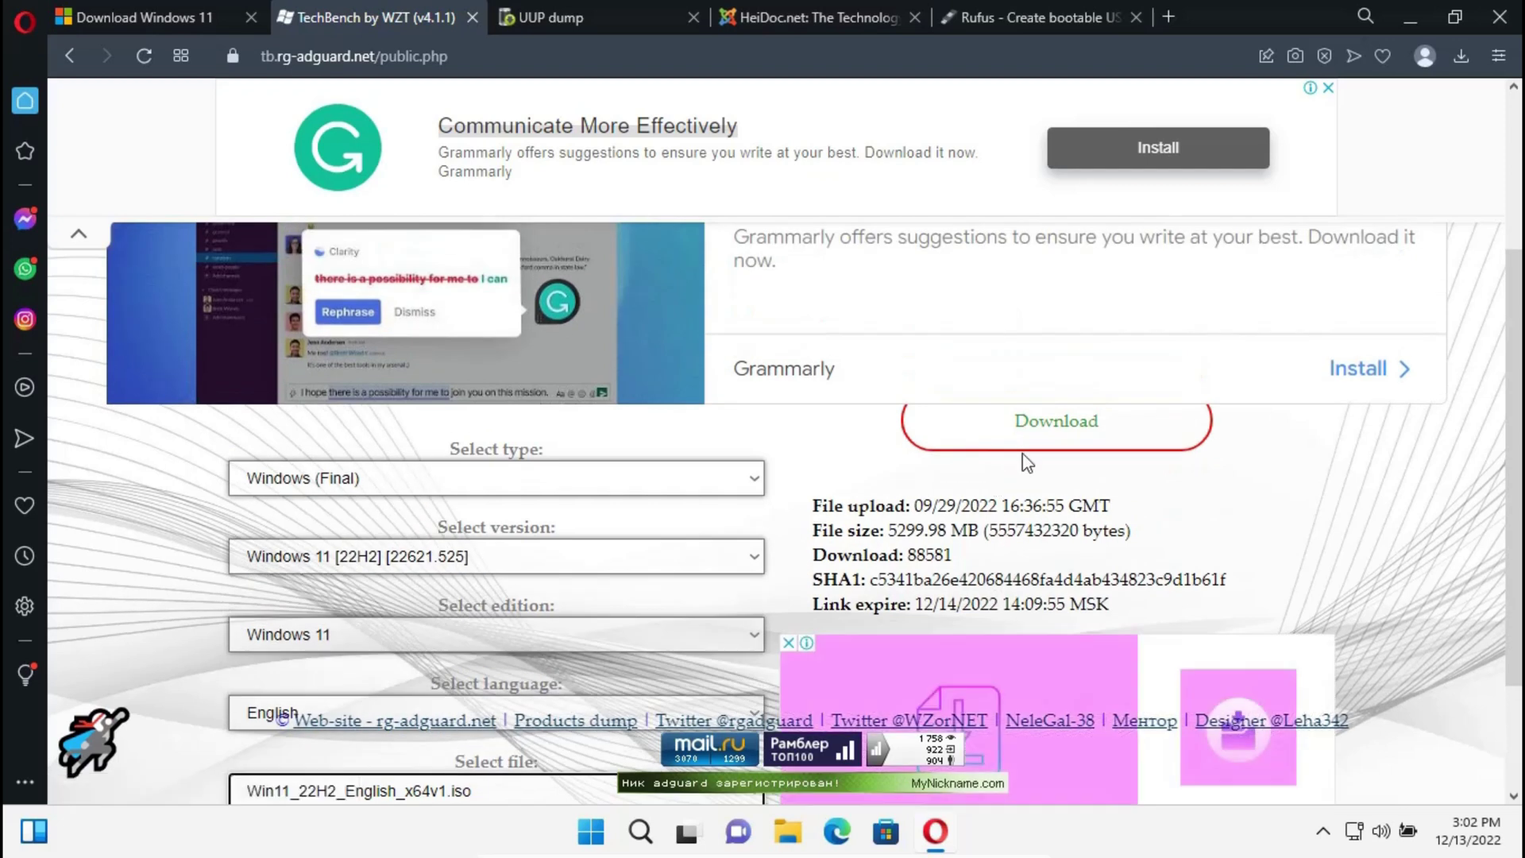
{"action": "left_click", "coordinate": [1041, 431]}
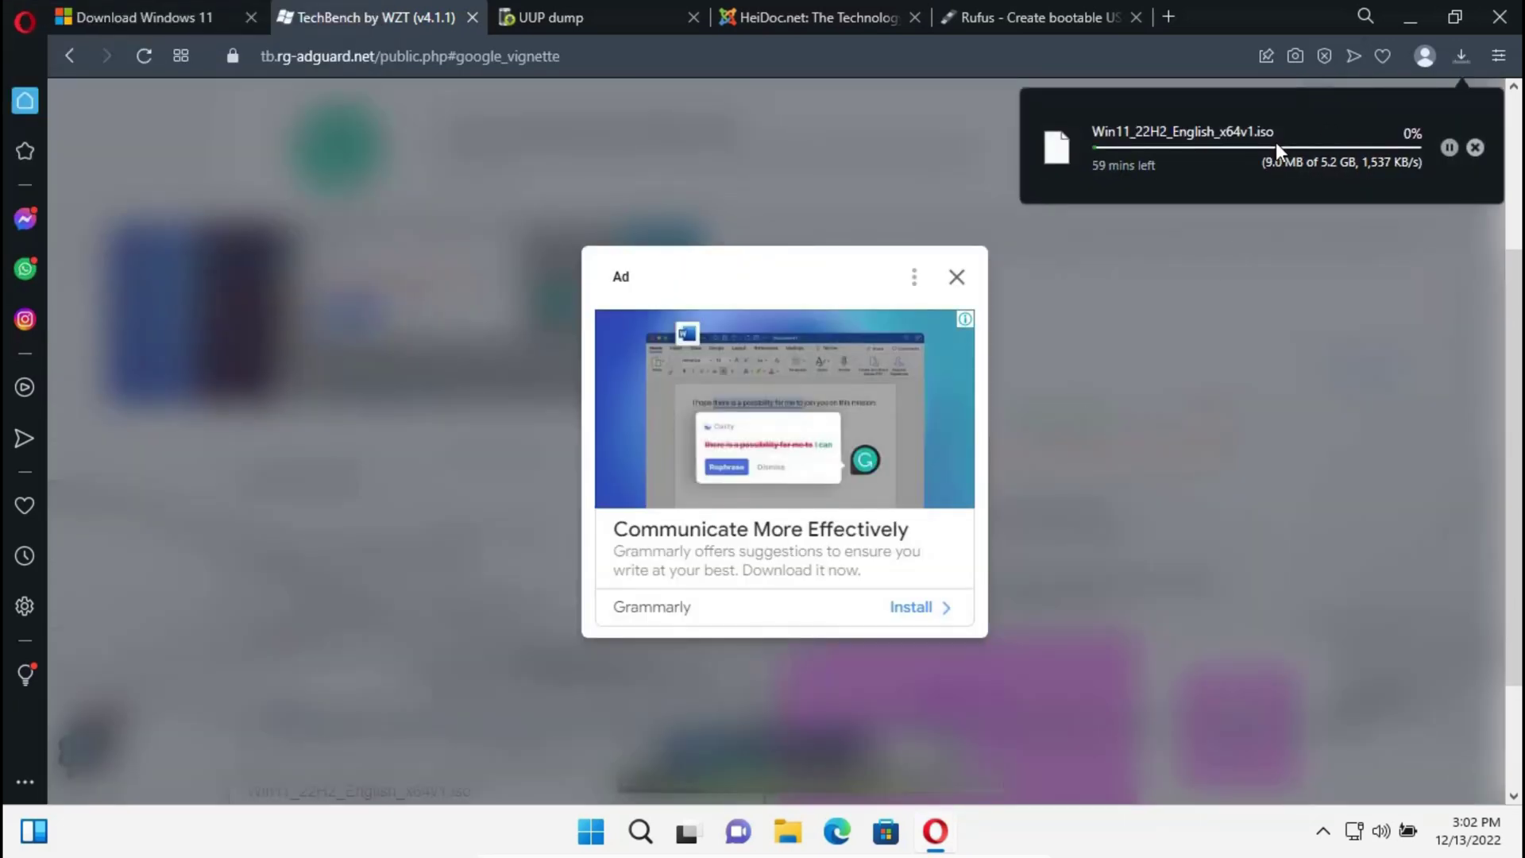
{"action": "left_click", "coordinate": [1461, 56]}
{"action": "left_click", "coordinate": [1455, 348]}
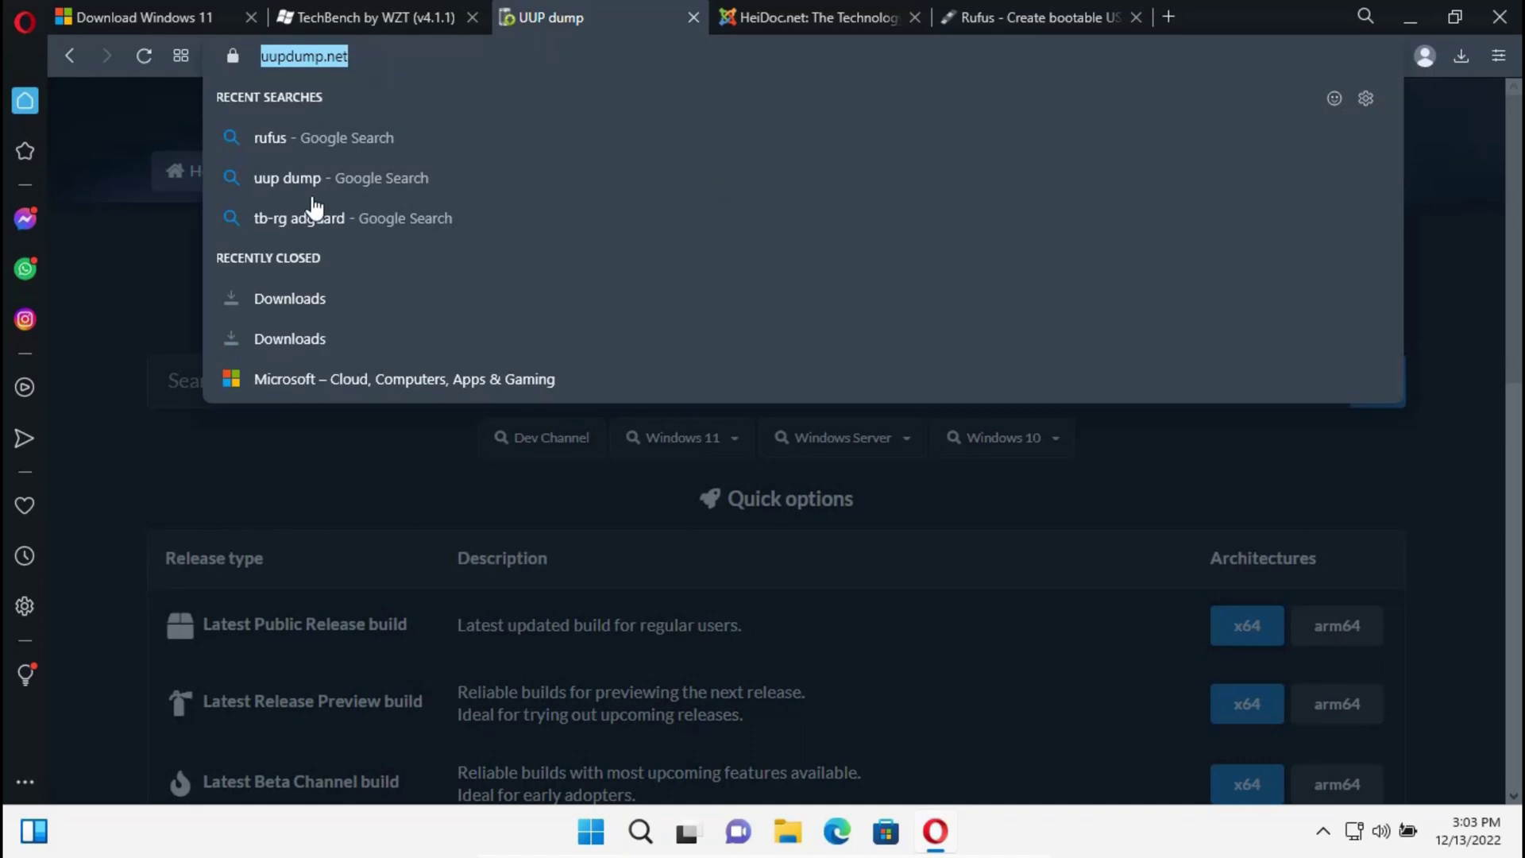
Step: Browse the known Windows 11 22H2 builds and inspect the 22621.900 amd64 build link's options
{"action": "key", "text": "Escape"}
{"action": "left_click", "coordinate": [732, 440]}
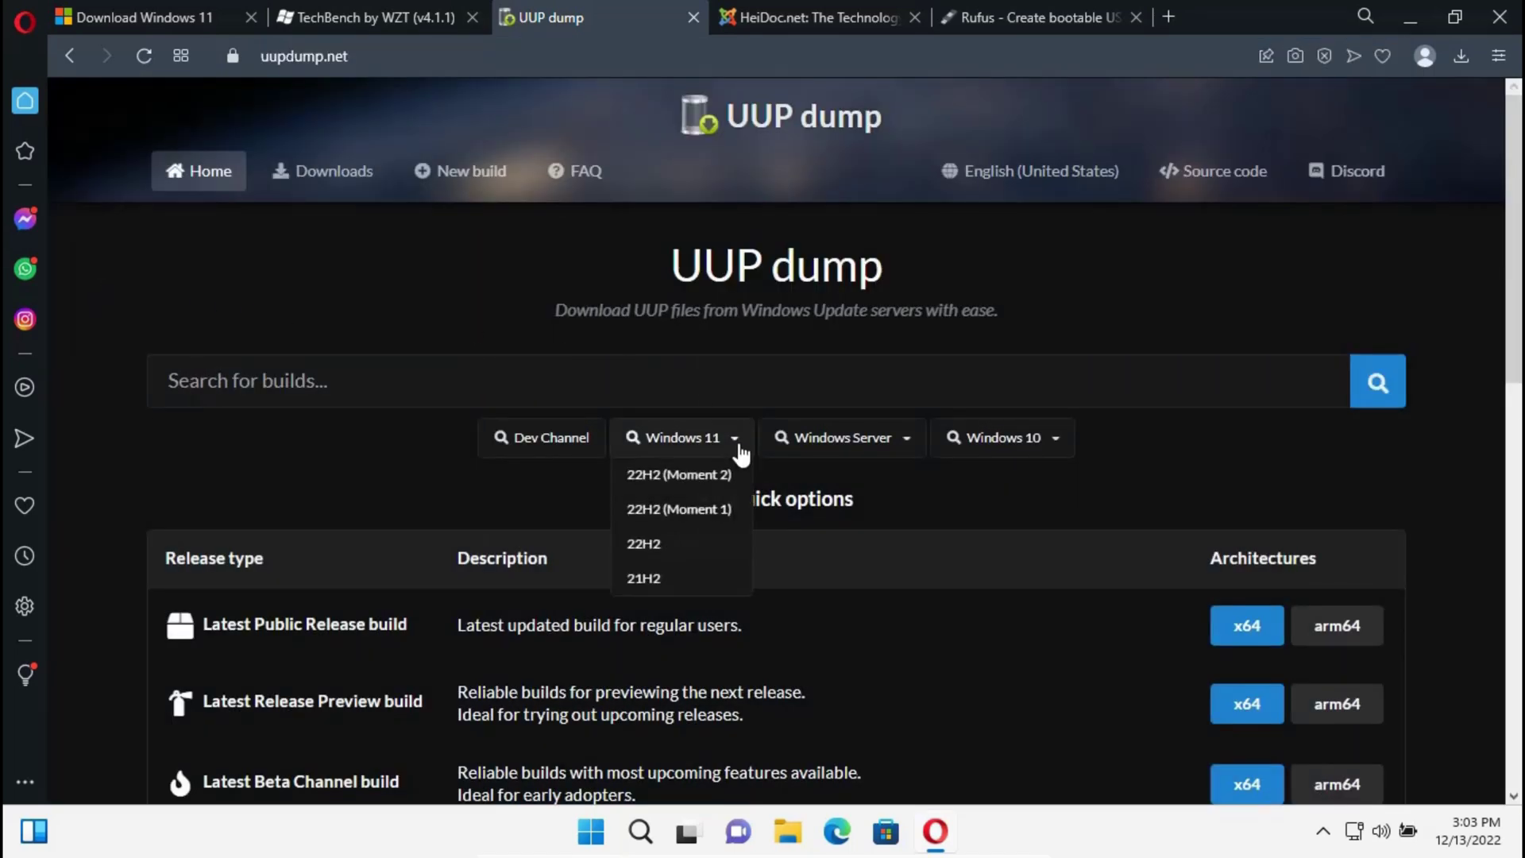
{"action": "left_click", "coordinate": [668, 548]}
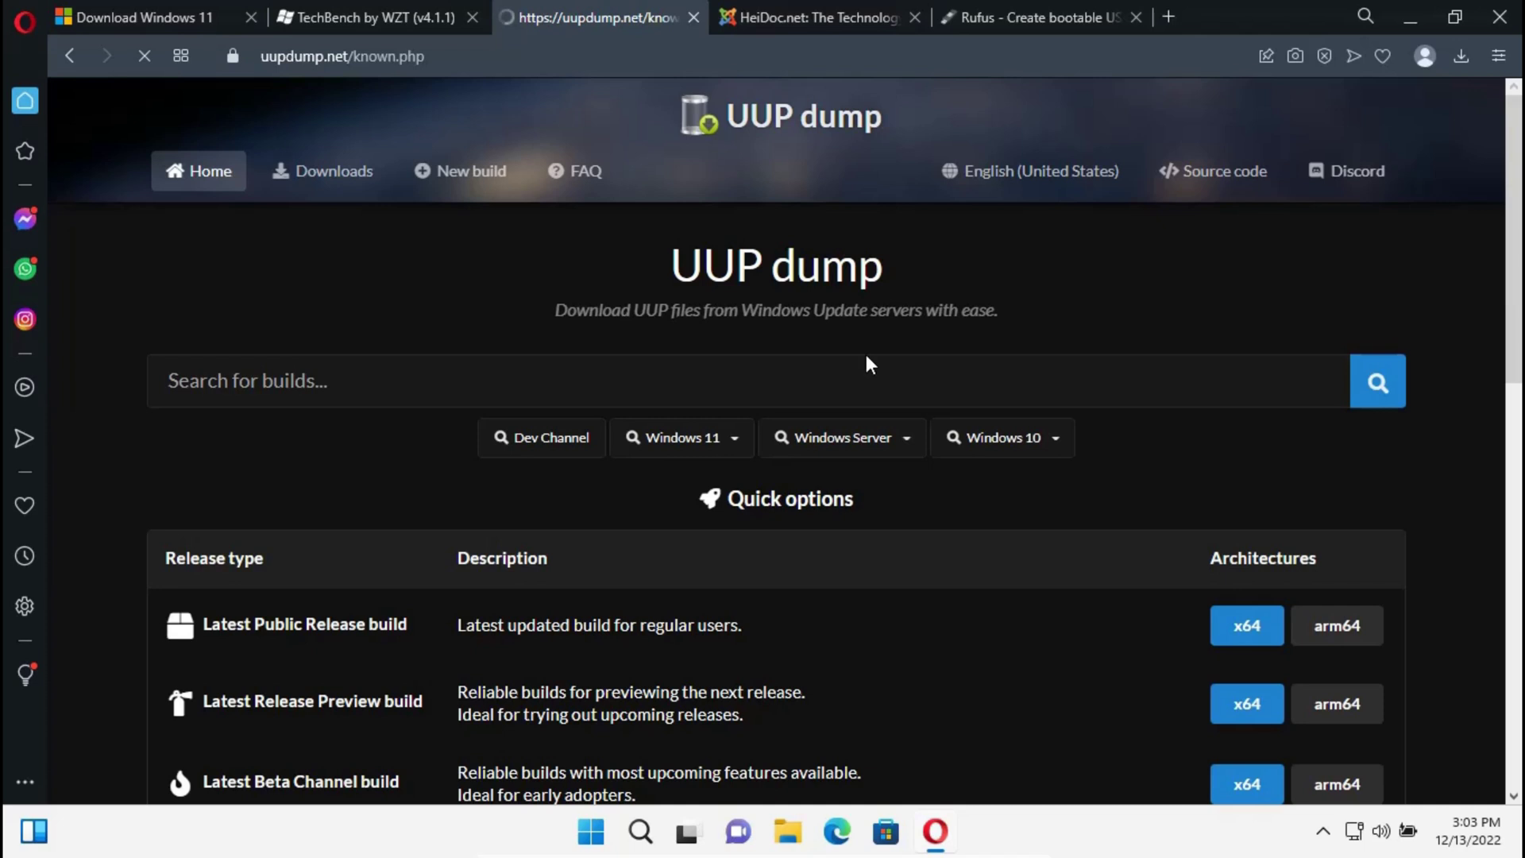
{"action": "scroll", "coordinate": [540, 433], "scroll_direction": "down", "scroll_amount": 3}
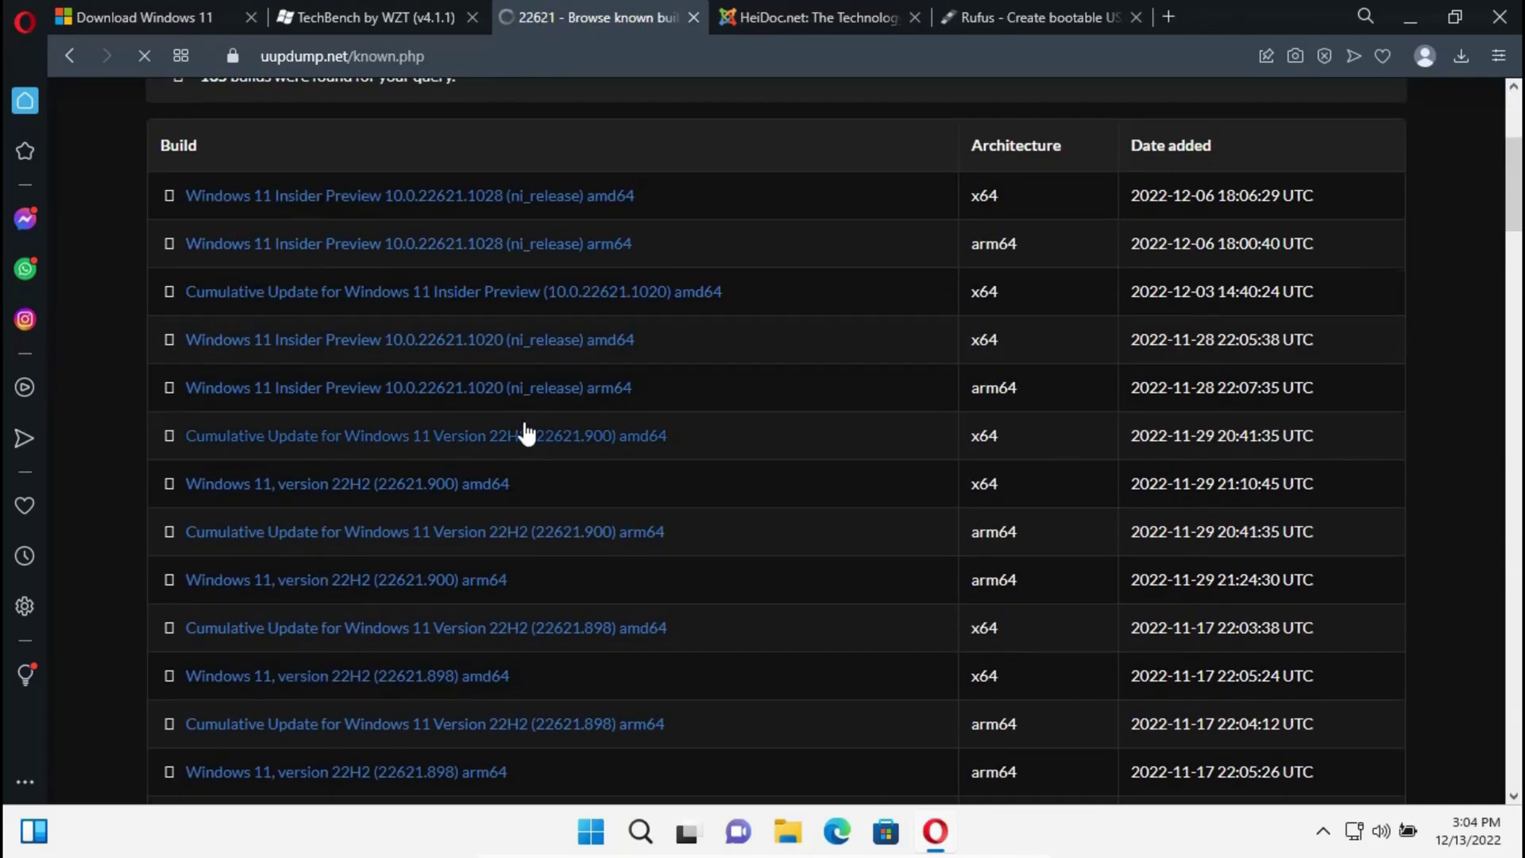
{"action": "scroll", "coordinate": [477, 310], "scroll_direction": "up", "scroll_amount": 3}
{"action": "scroll", "coordinate": [589, 235], "scroll_direction": "down", "scroll_amount": 3}
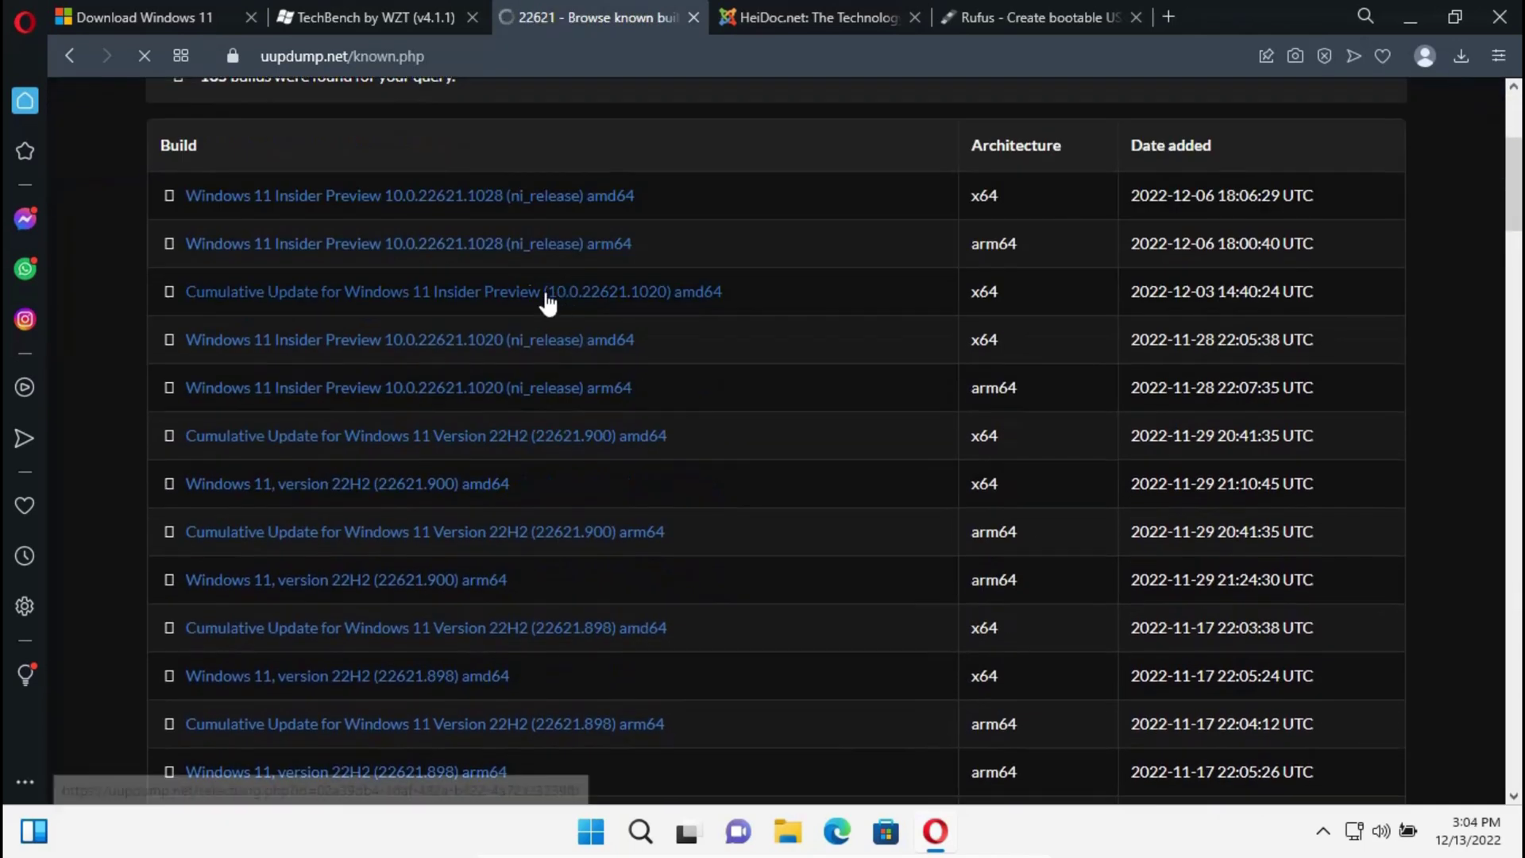
{"action": "right_click", "coordinate": [457, 492]}
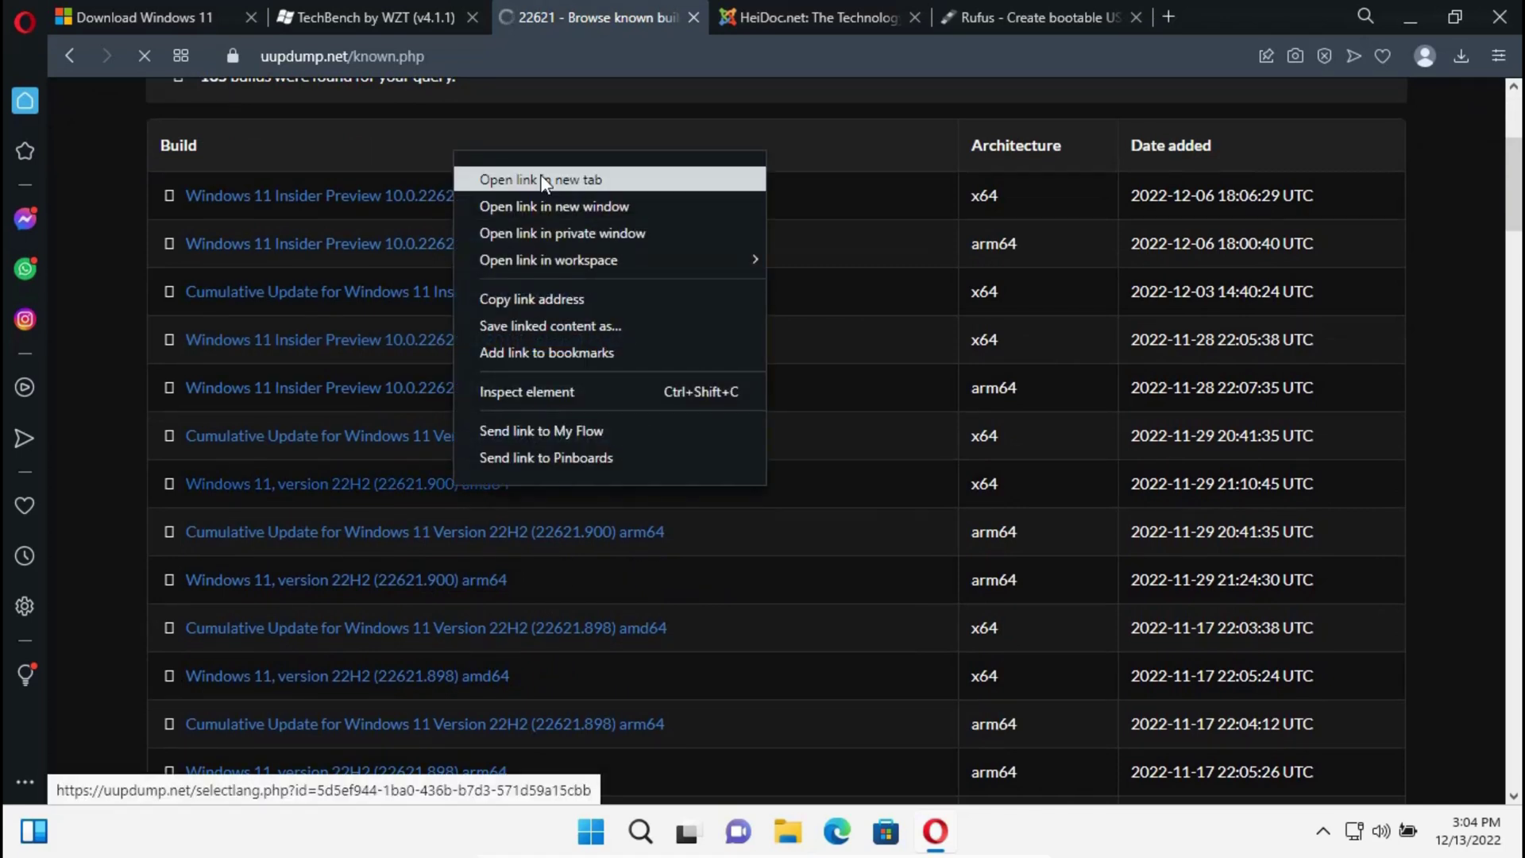
{"action": "left_click", "coordinate": [95, 308]}
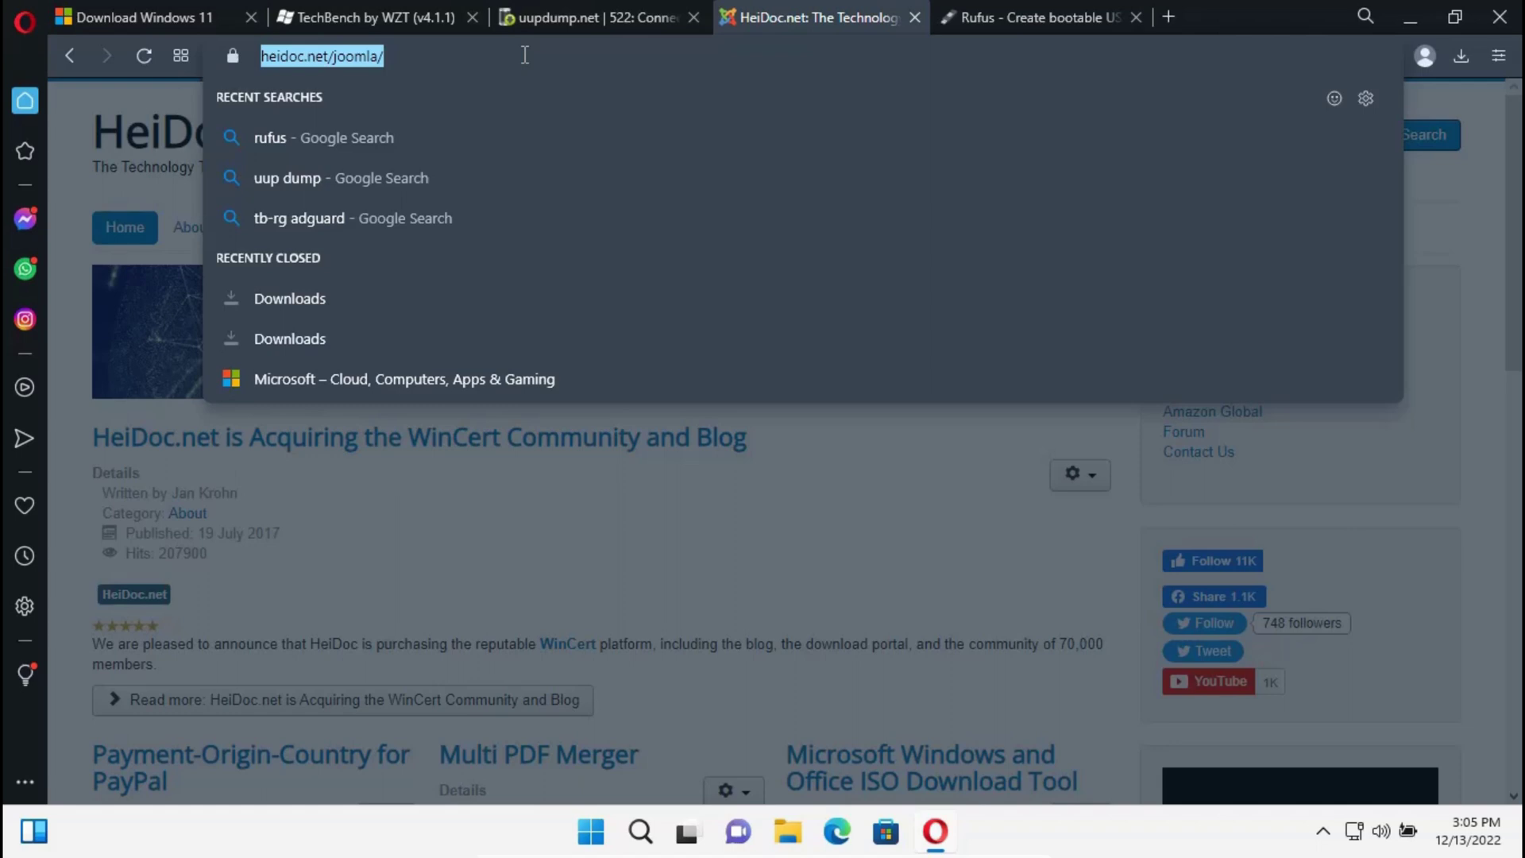
Step: Open the Microsoft Windows and Office ISO Download Tool article and save Windows-ISO-Downloader.exe to Downloads
{"action": "left_click", "coordinate": [66, 393]}
{"action": "scroll", "coordinate": [402, 307], "scroll_direction": "down", "scroll_amount": 5}
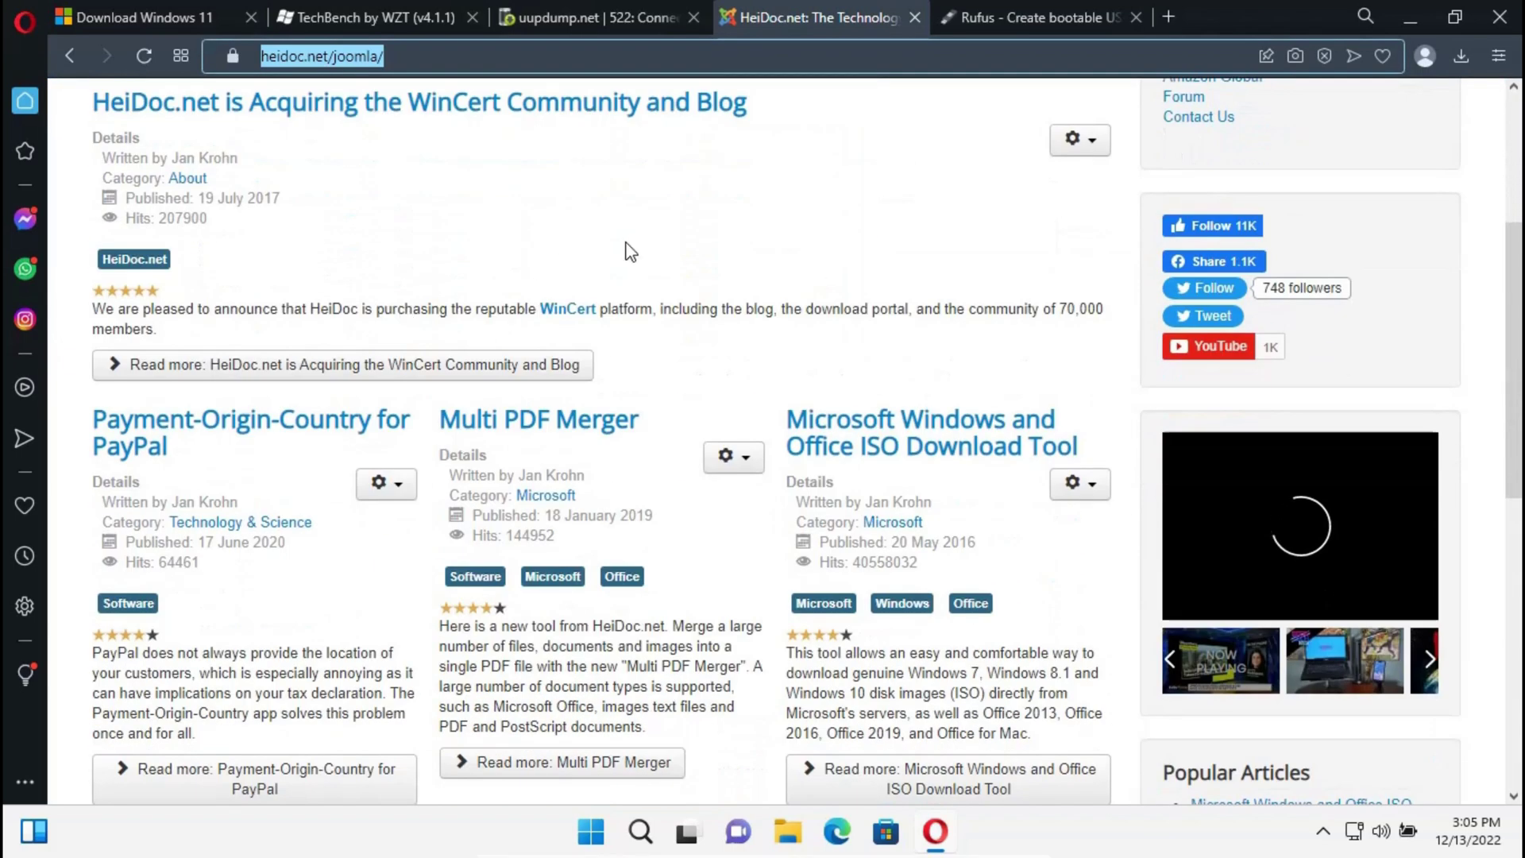
{"action": "scroll", "coordinate": [555, 254], "scroll_direction": "down", "scroll_amount": 2}
{"action": "left_click", "coordinate": [929, 322]}
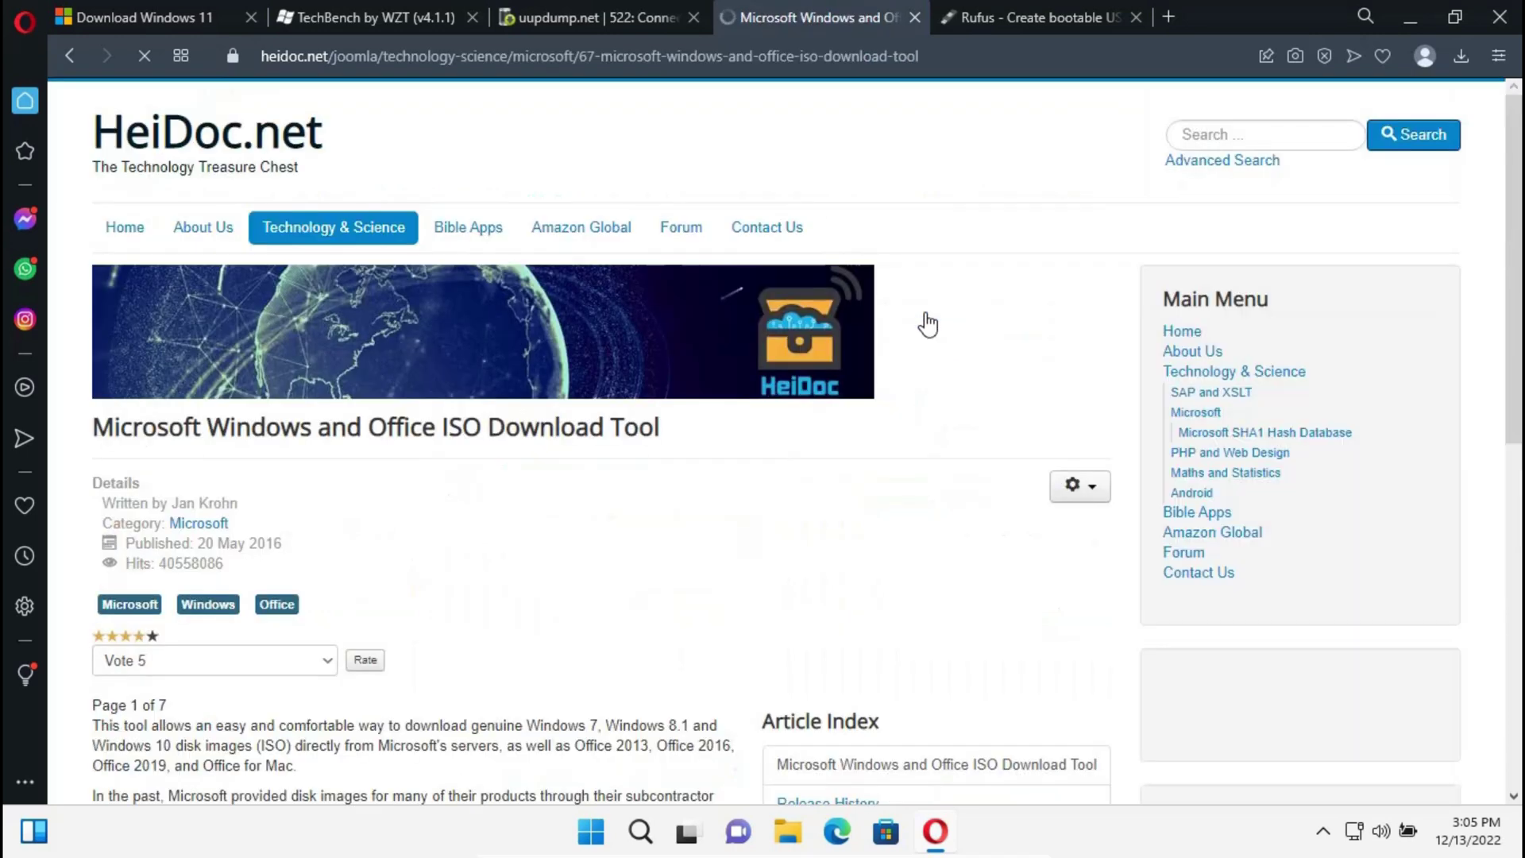
{"action": "scroll", "coordinate": [719, 477], "scroll_direction": "down", "scroll_amount": 5}
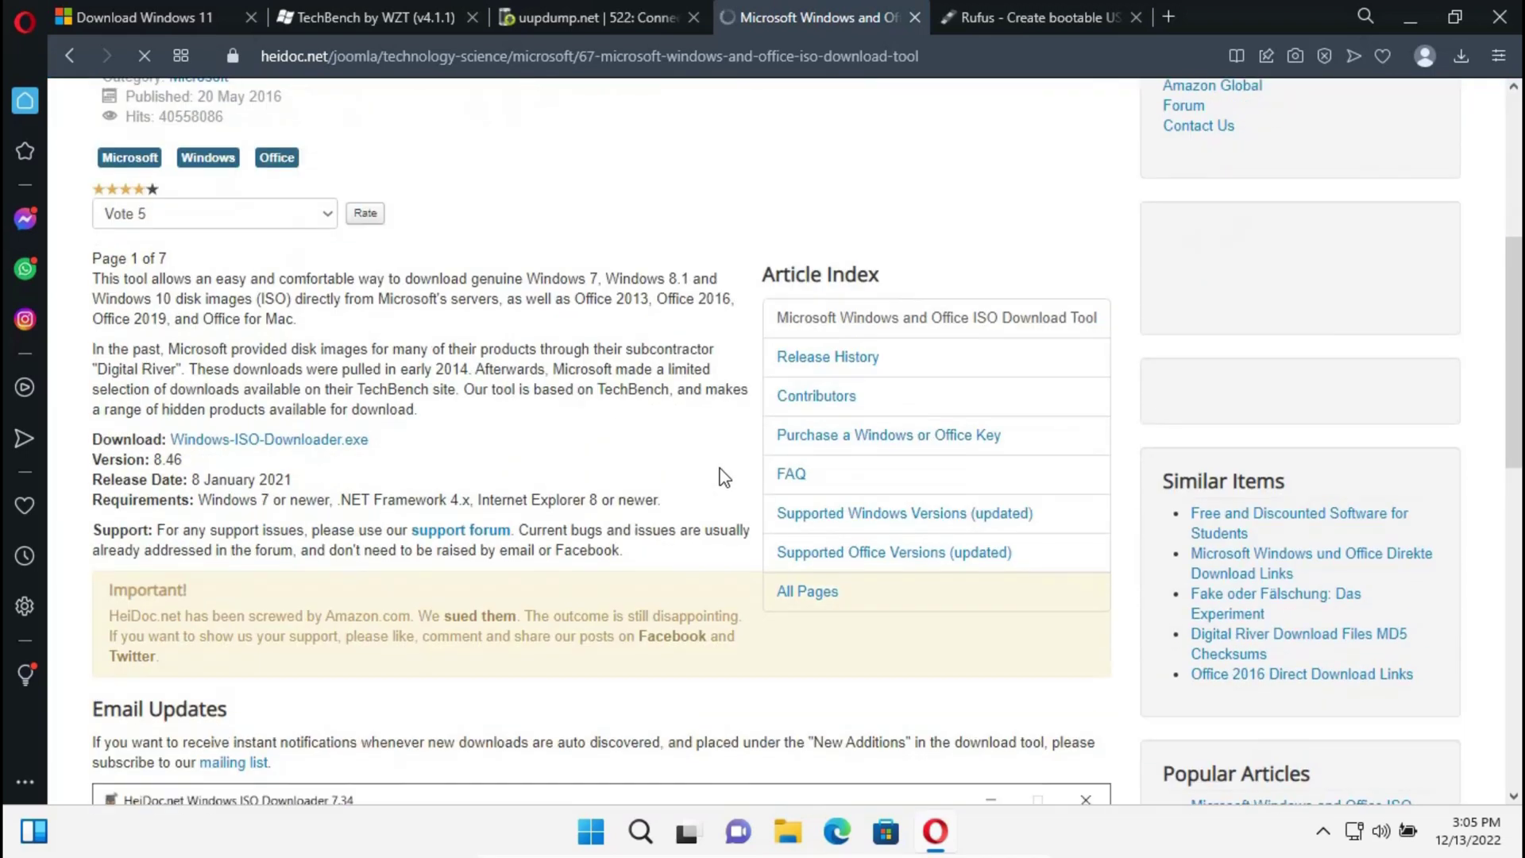
{"action": "scroll", "coordinate": [593, 399], "scroll_direction": "up", "scroll_amount": 3}
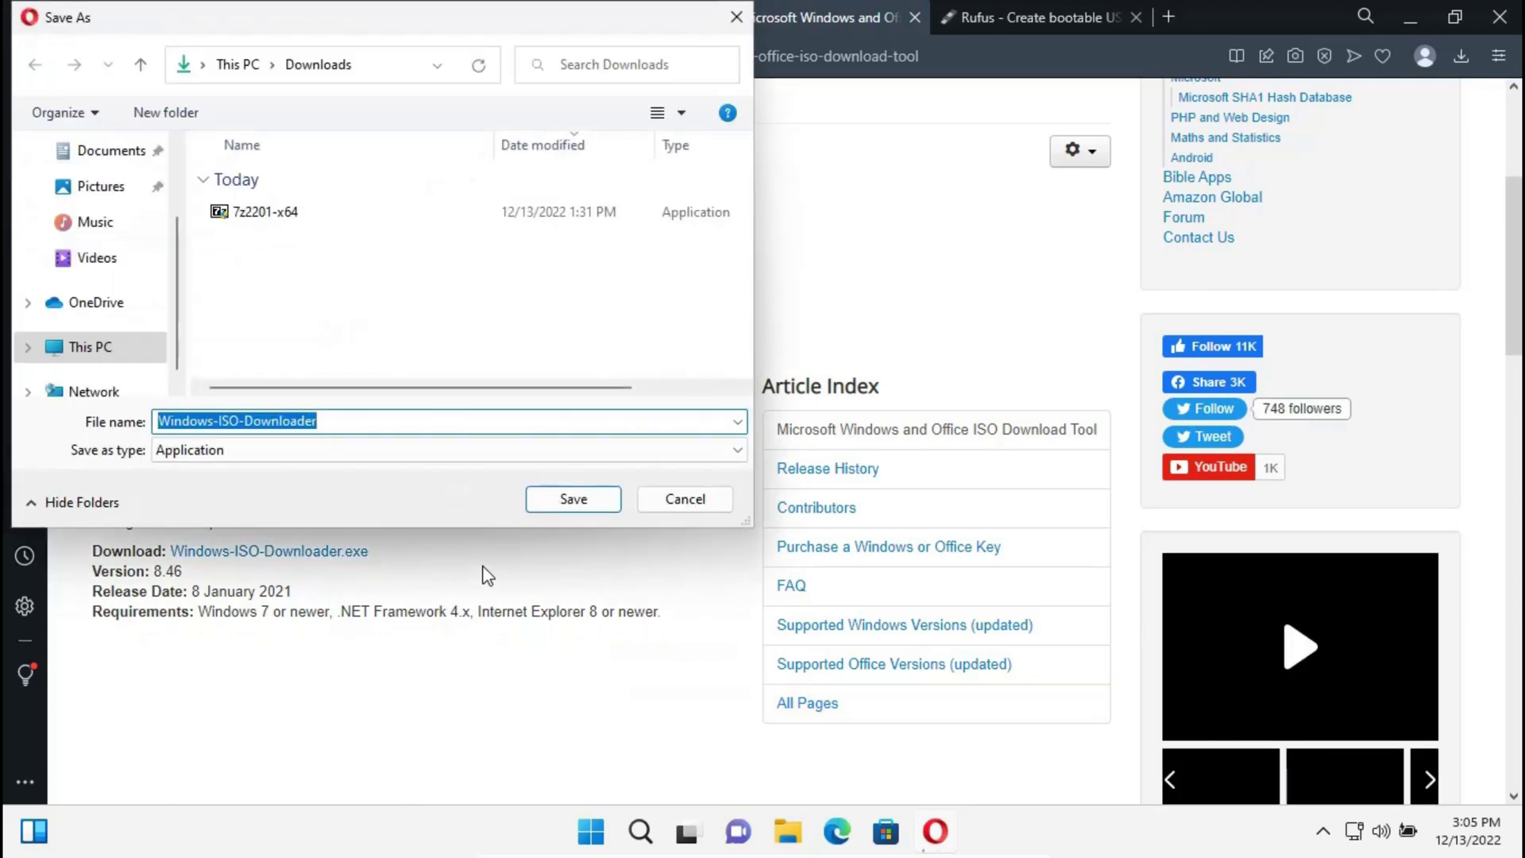
{"action": "left_click", "coordinate": [563, 507]}
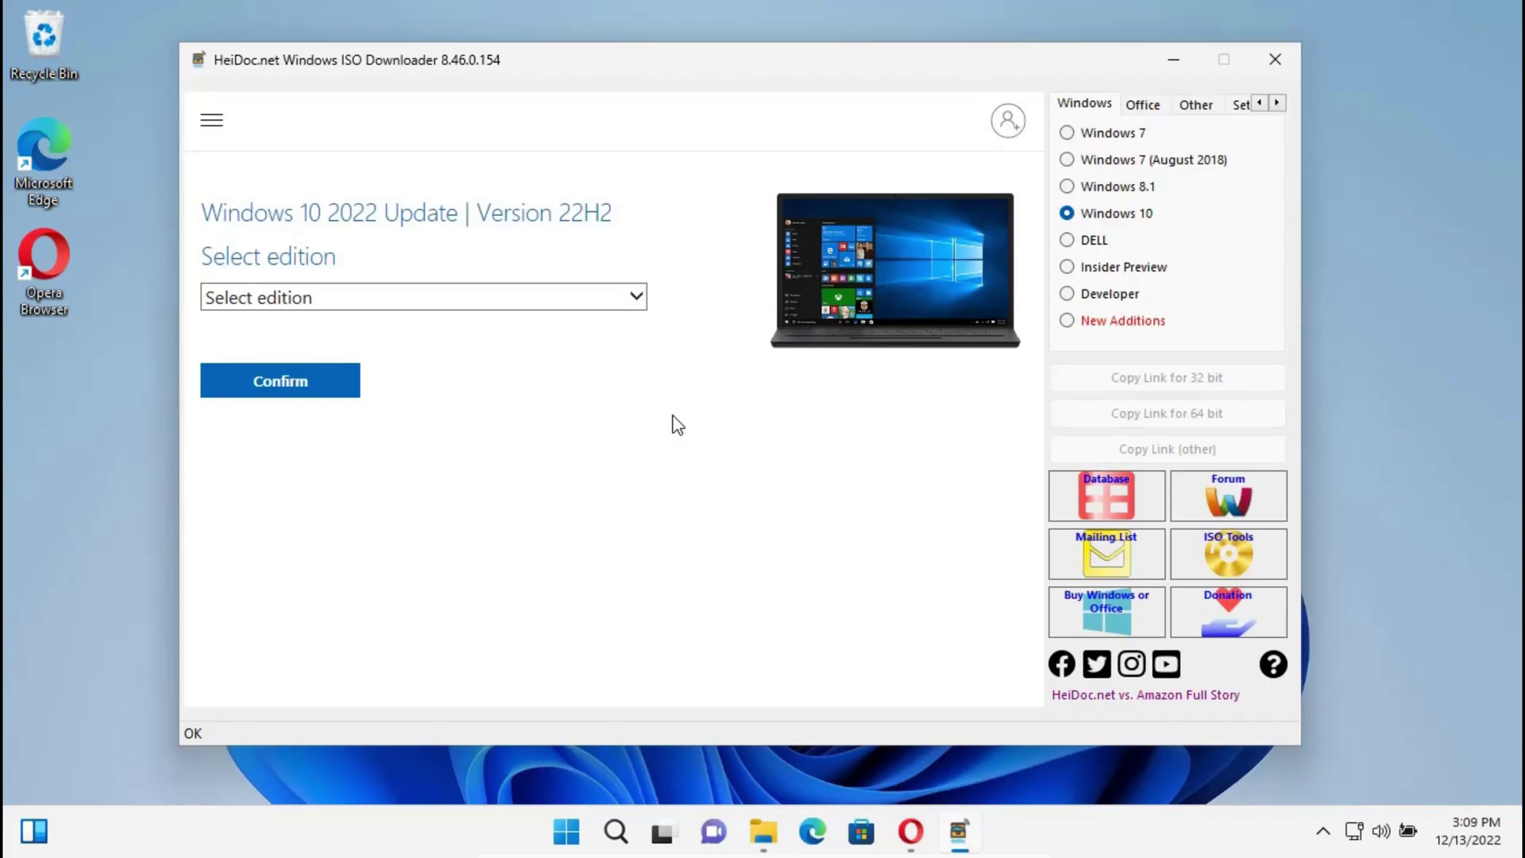
Step: Select and confirm Windows 11 Home/Pro as the edition
{"action": "mouse_move", "coordinate": [833, 61]}
{"action": "left_mouse_down"}
{"action": "mouse_move", "coordinate": [810, 51]}
{"action": "mouse_move", "coordinate": [856, 59]}
{"action": "left_mouse_up"}
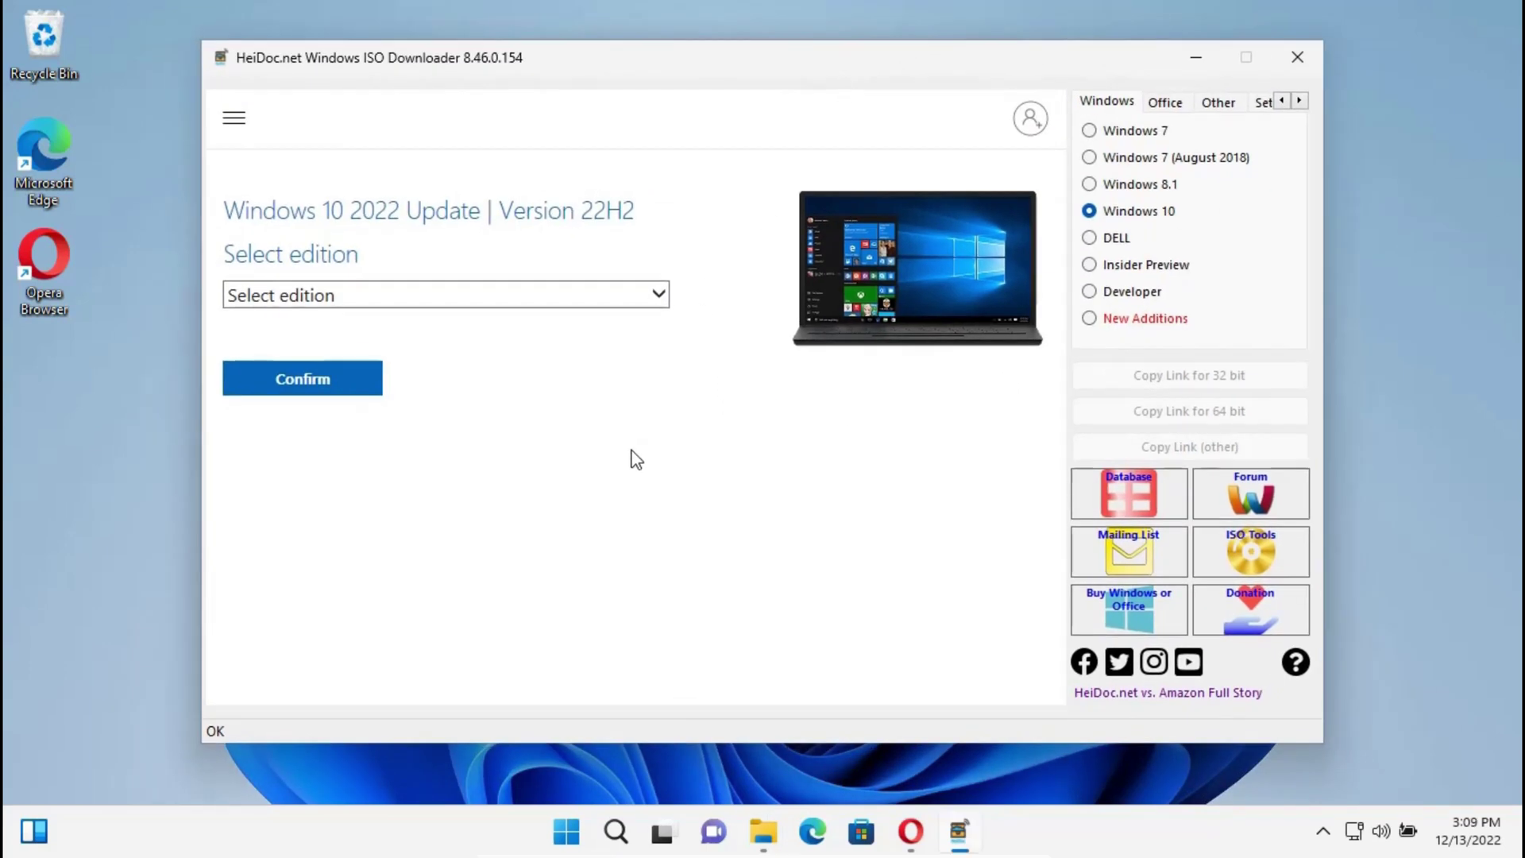
{"action": "left_click", "coordinate": [667, 302]}
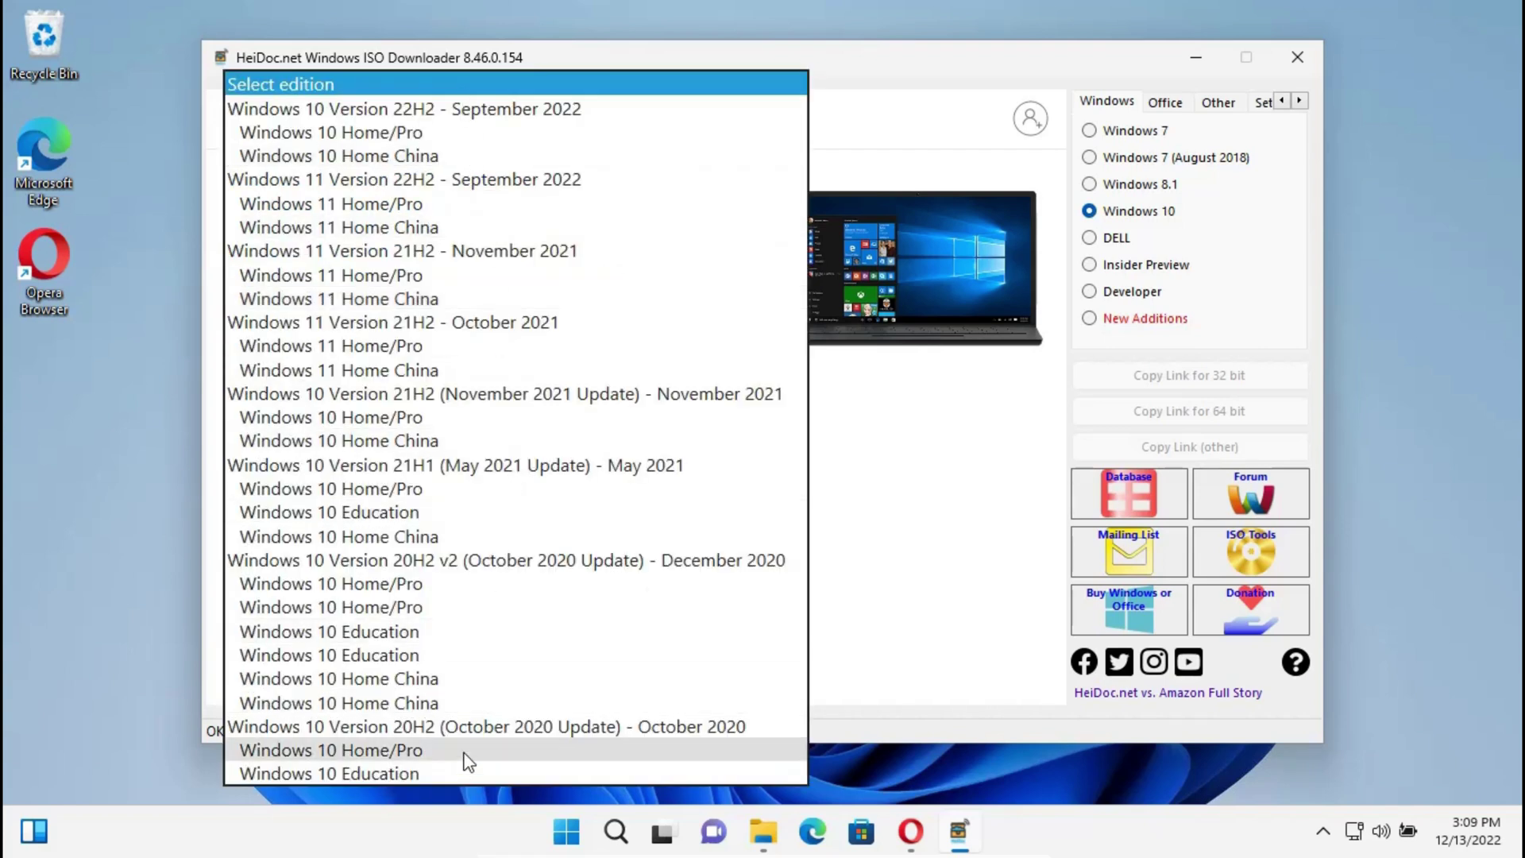
{"action": "left_click", "coordinate": [398, 205]}
{"action": "left_click", "coordinate": [302, 393]}
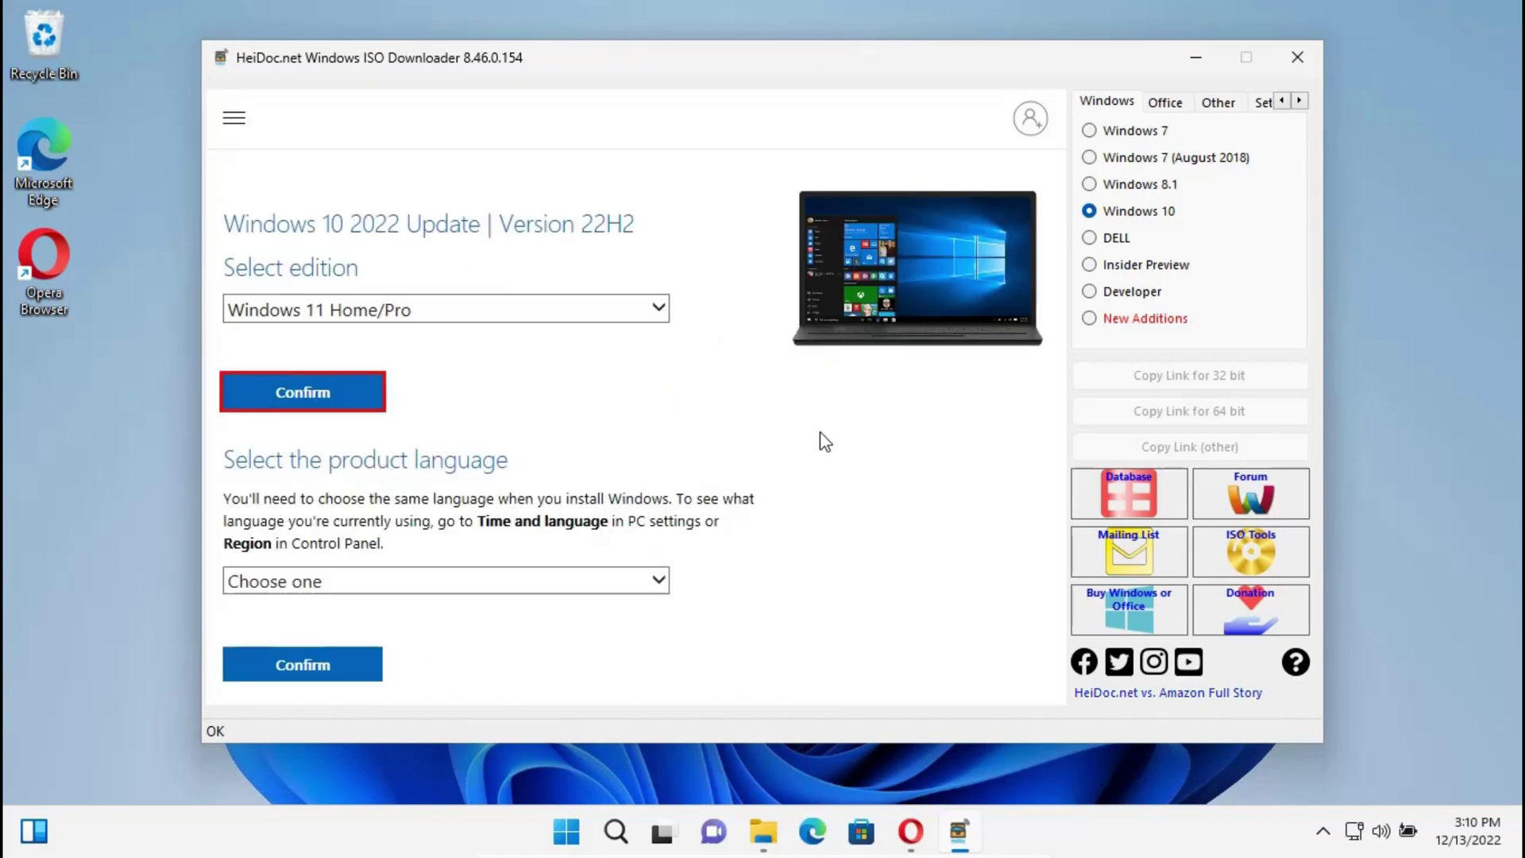
Step: Confirm English (United States) as the language and request the 64-bit download
{"action": "left_click", "coordinate": [671, 579]}
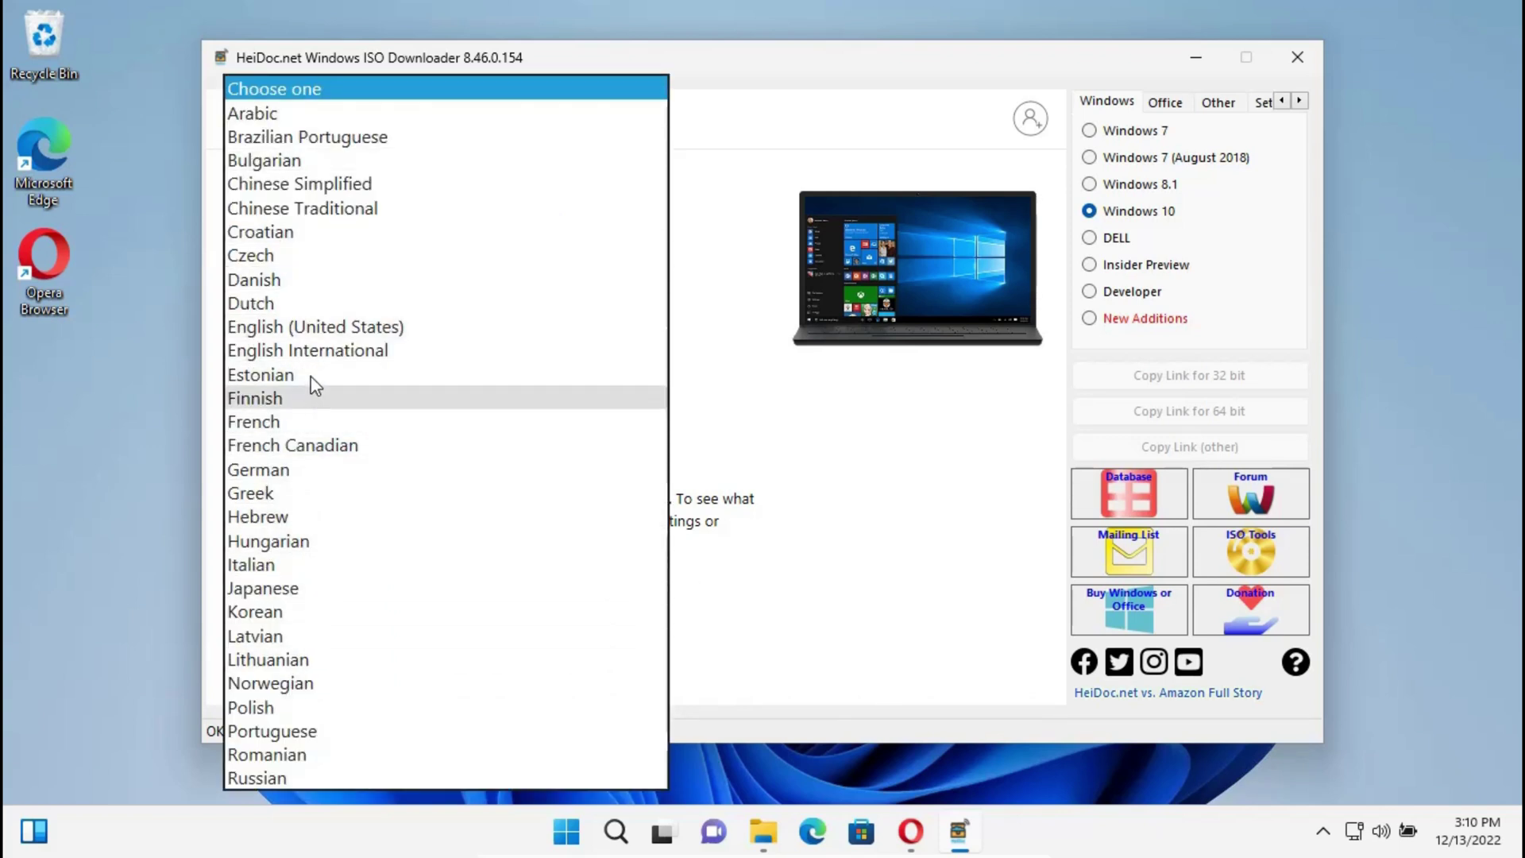
{"action": "left_click", "coordinate": [301, 326]}
{"action": "left_click", "coordinate": [321, 666]}
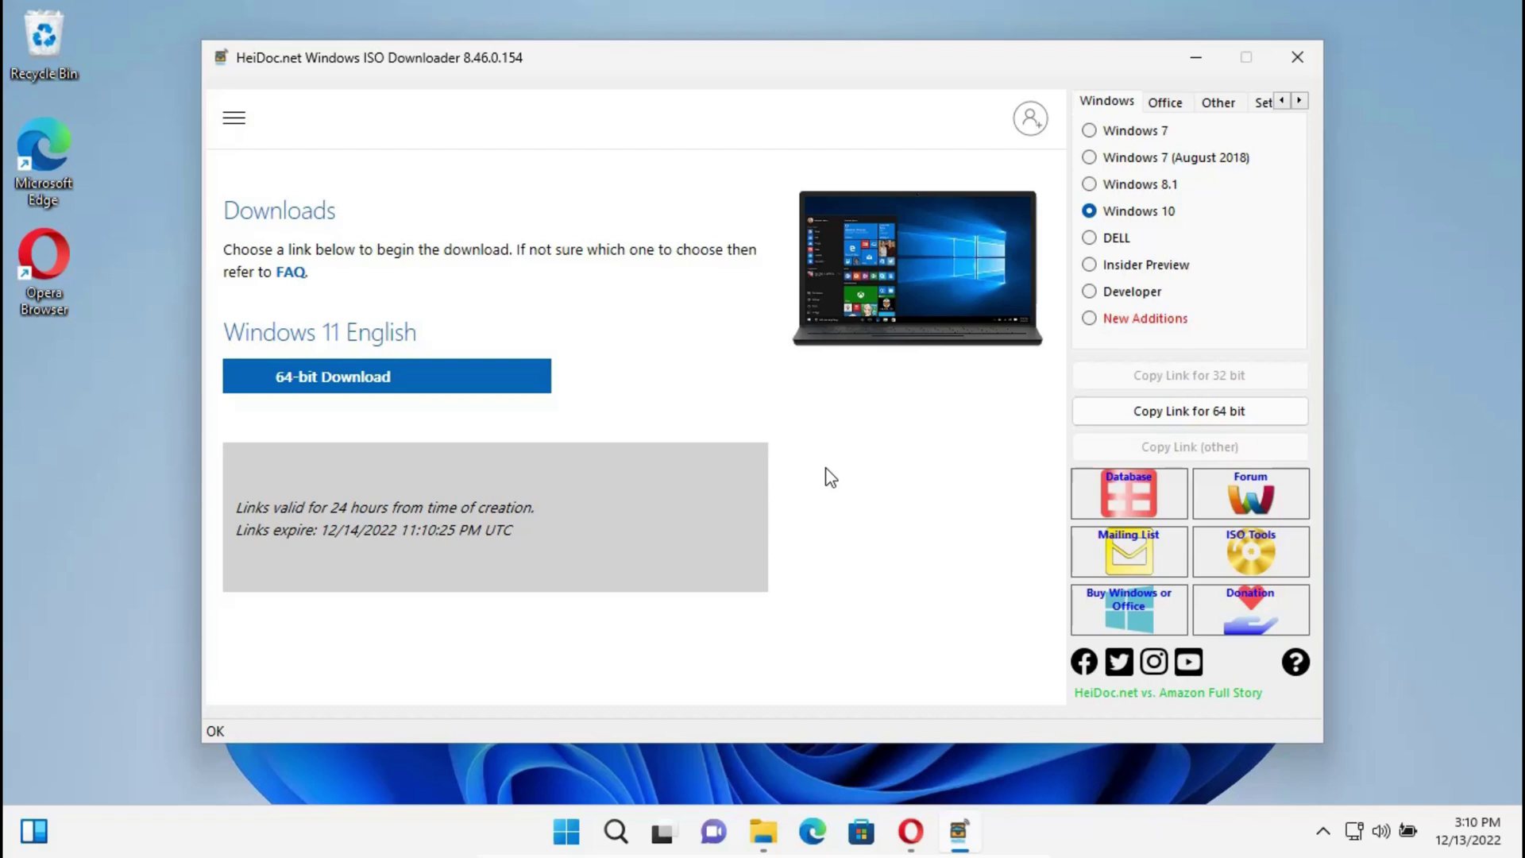
{"action": "left_click", "coordinate": [553, 370]}
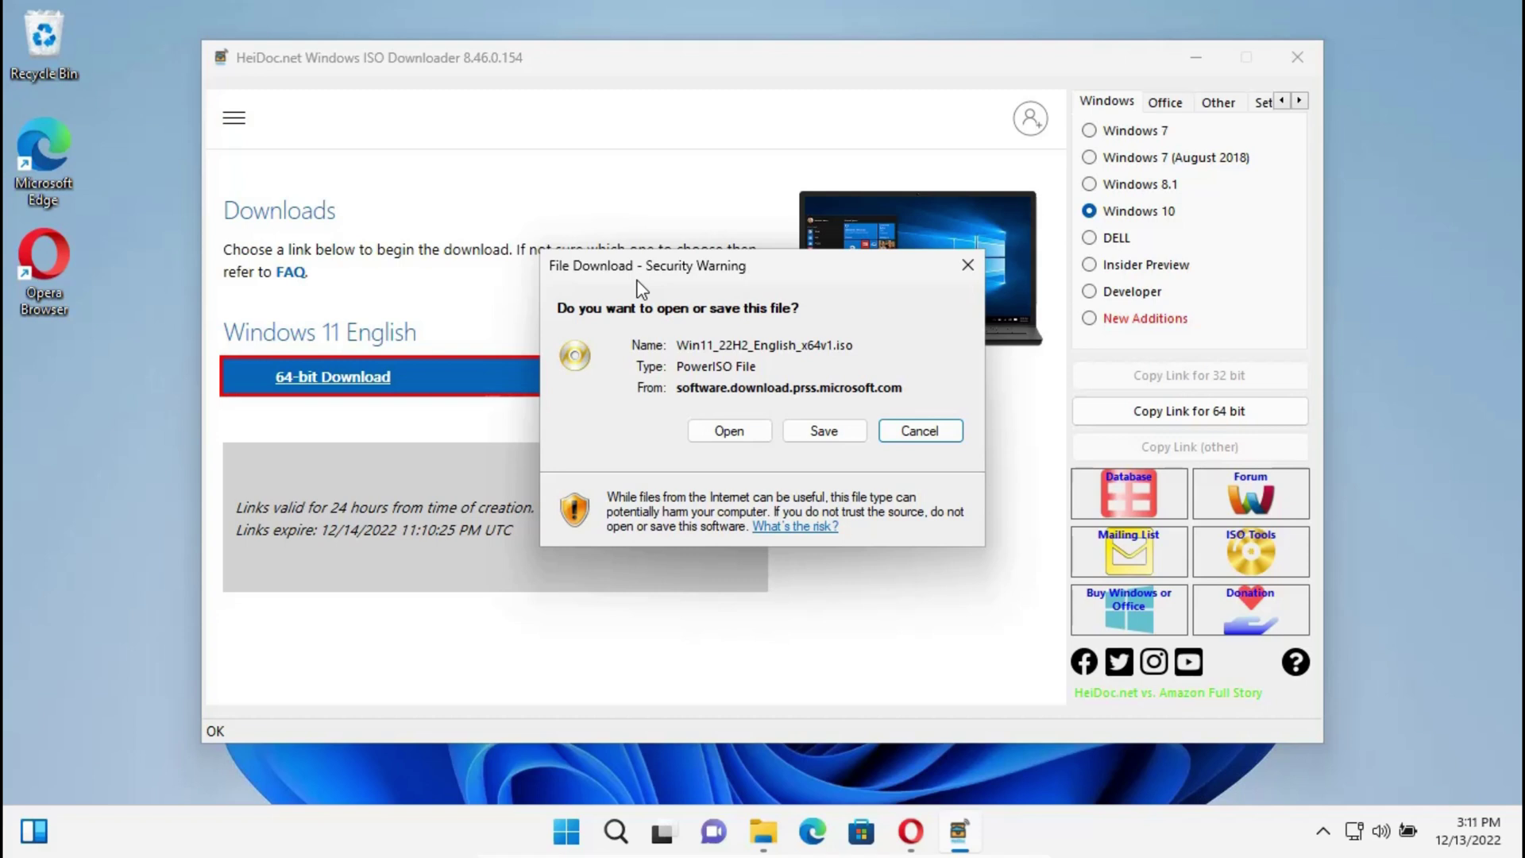
Step: Save Win11_22H2_English_x64v1.iso, then request Rufus 3.21 from rufus.ie
{"action": "left_click", "coordinate": [822, 432]}
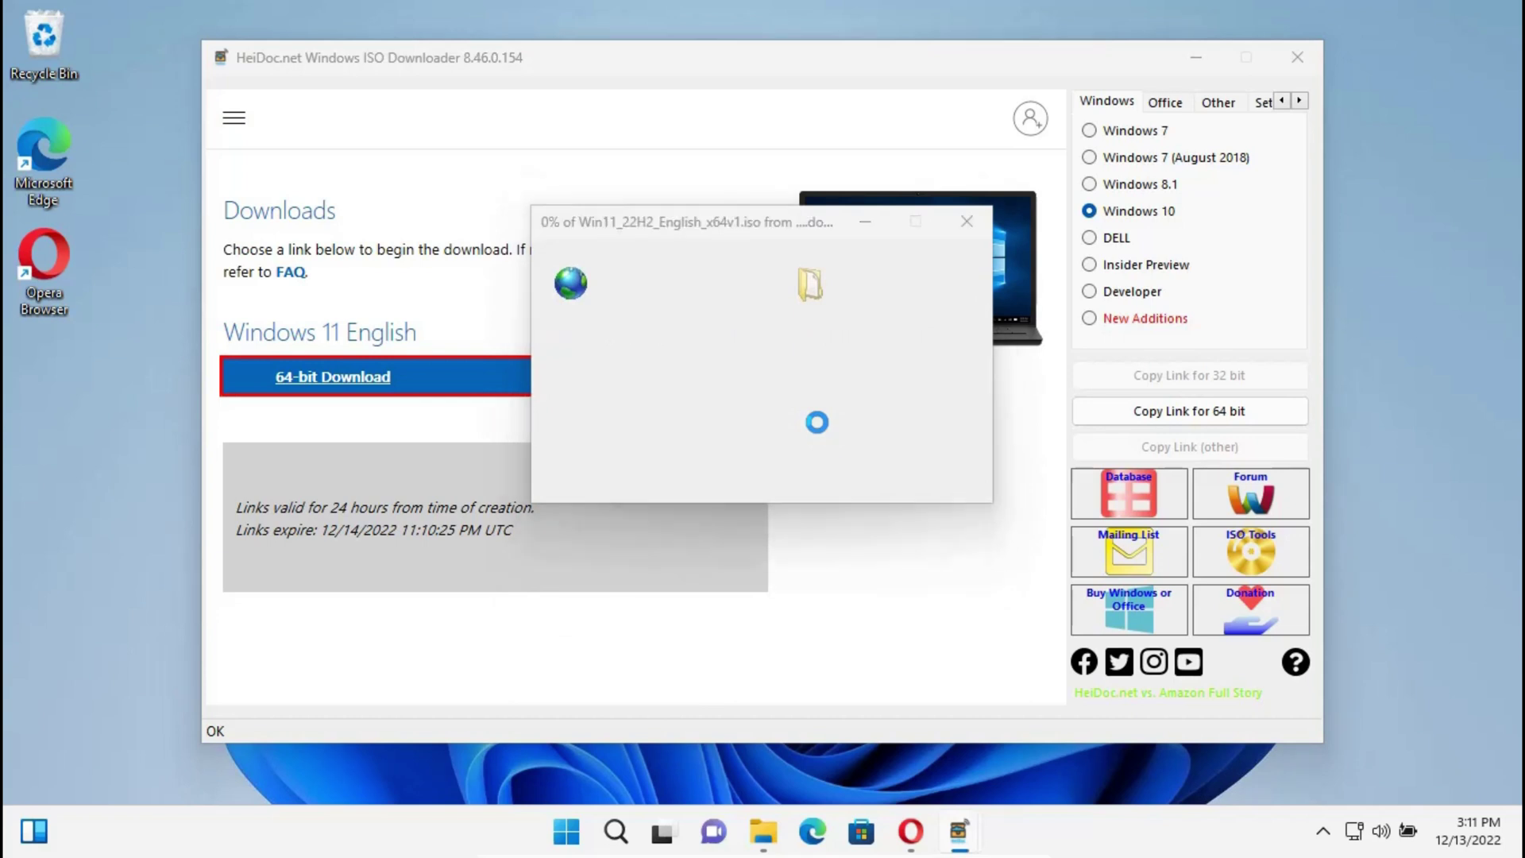
{"action": "left_click", "coordinate": [1102, 730]}
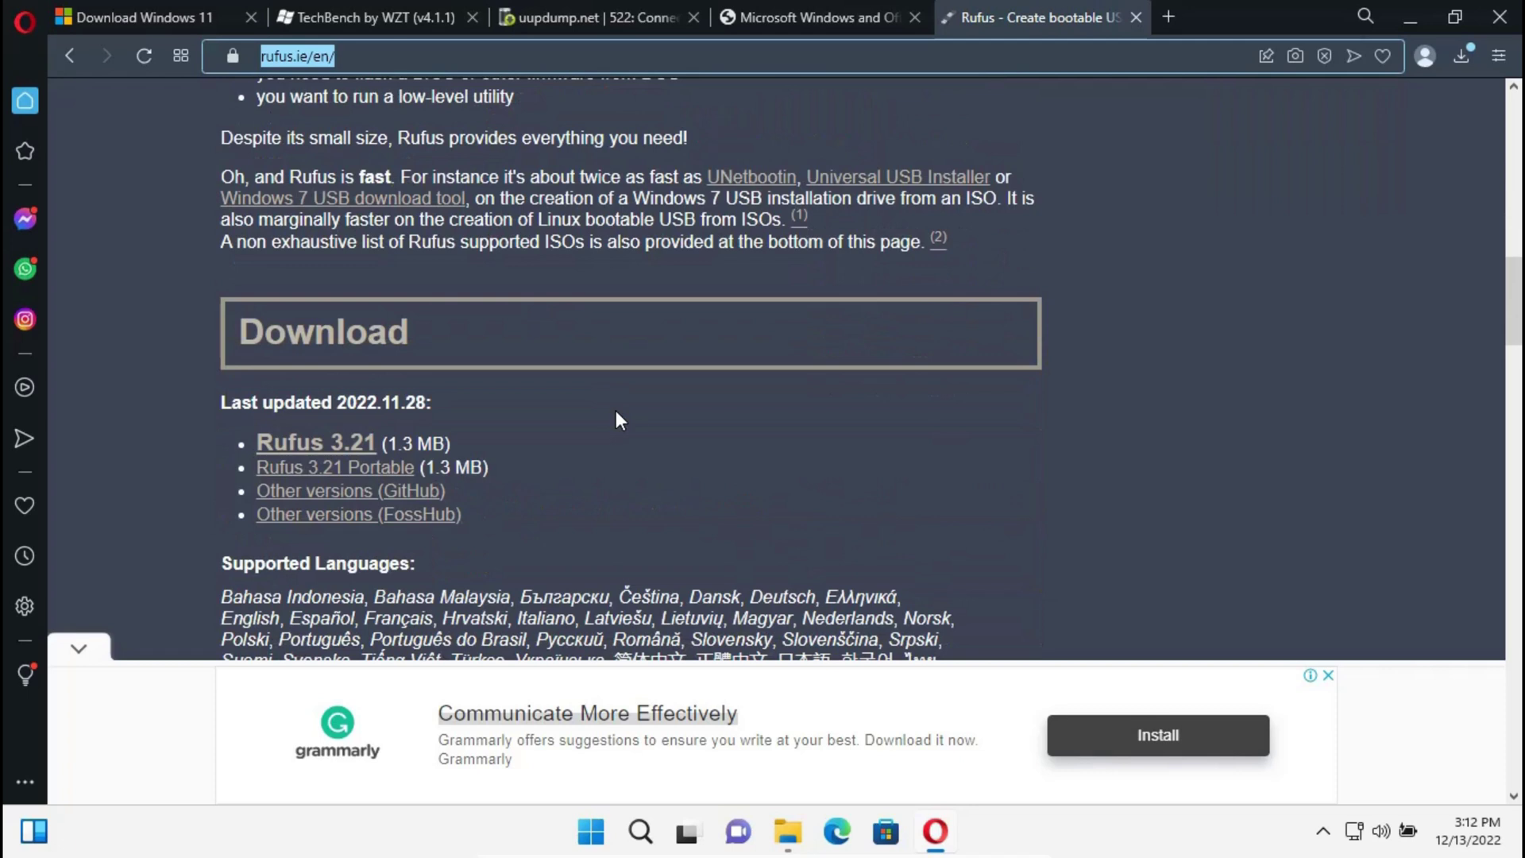
{"action": "left_click", "coordinate": [356, 442]}
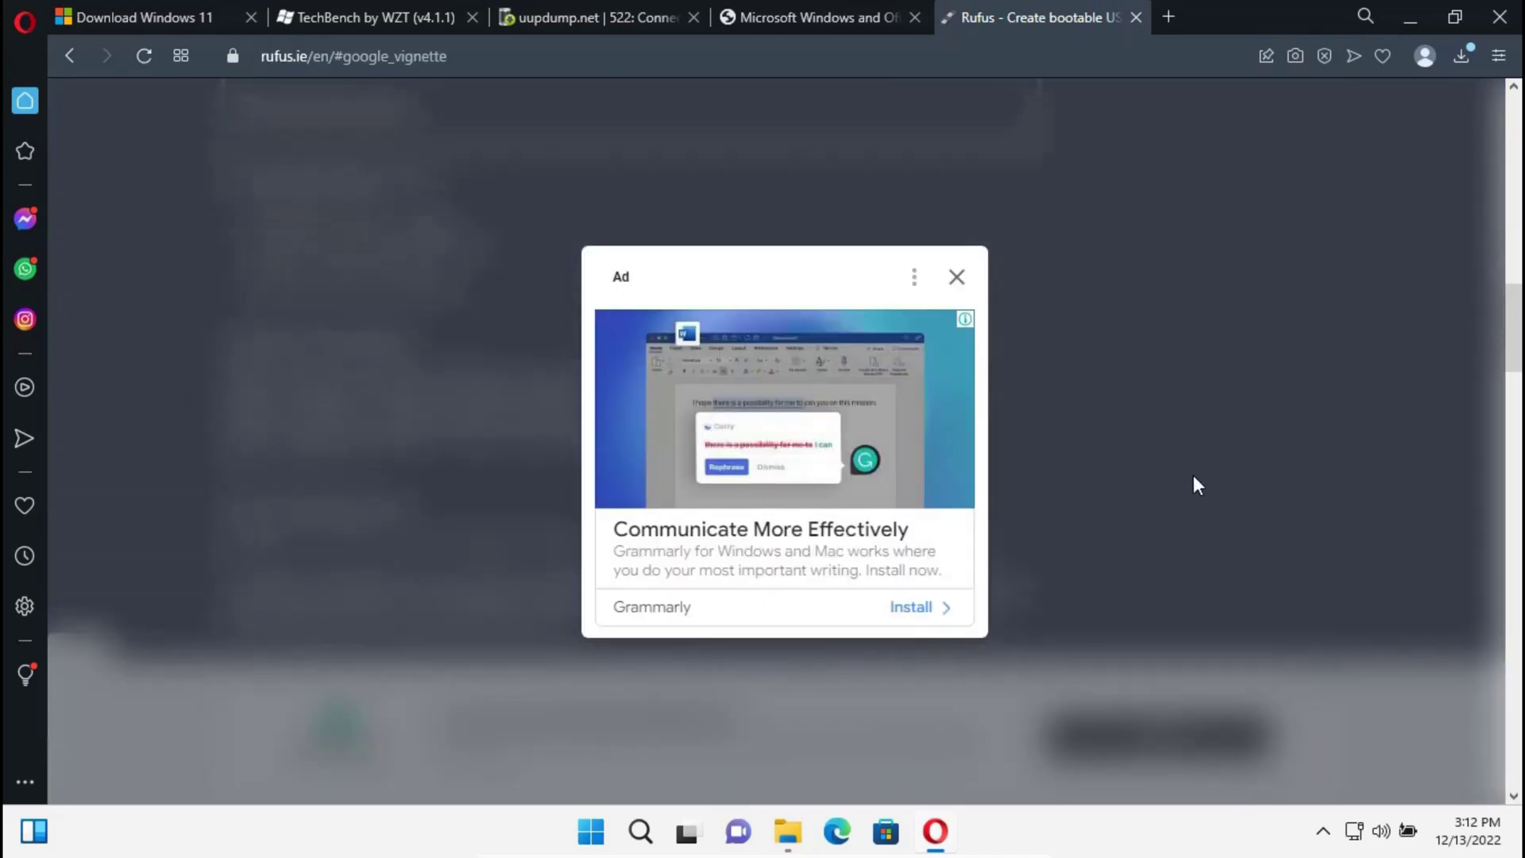
Step: Save rufus-3.21 to Downloads past the advertisement and launch it from the Downloads folder
{"action": "left_click", "coordinate": [957, 278]}
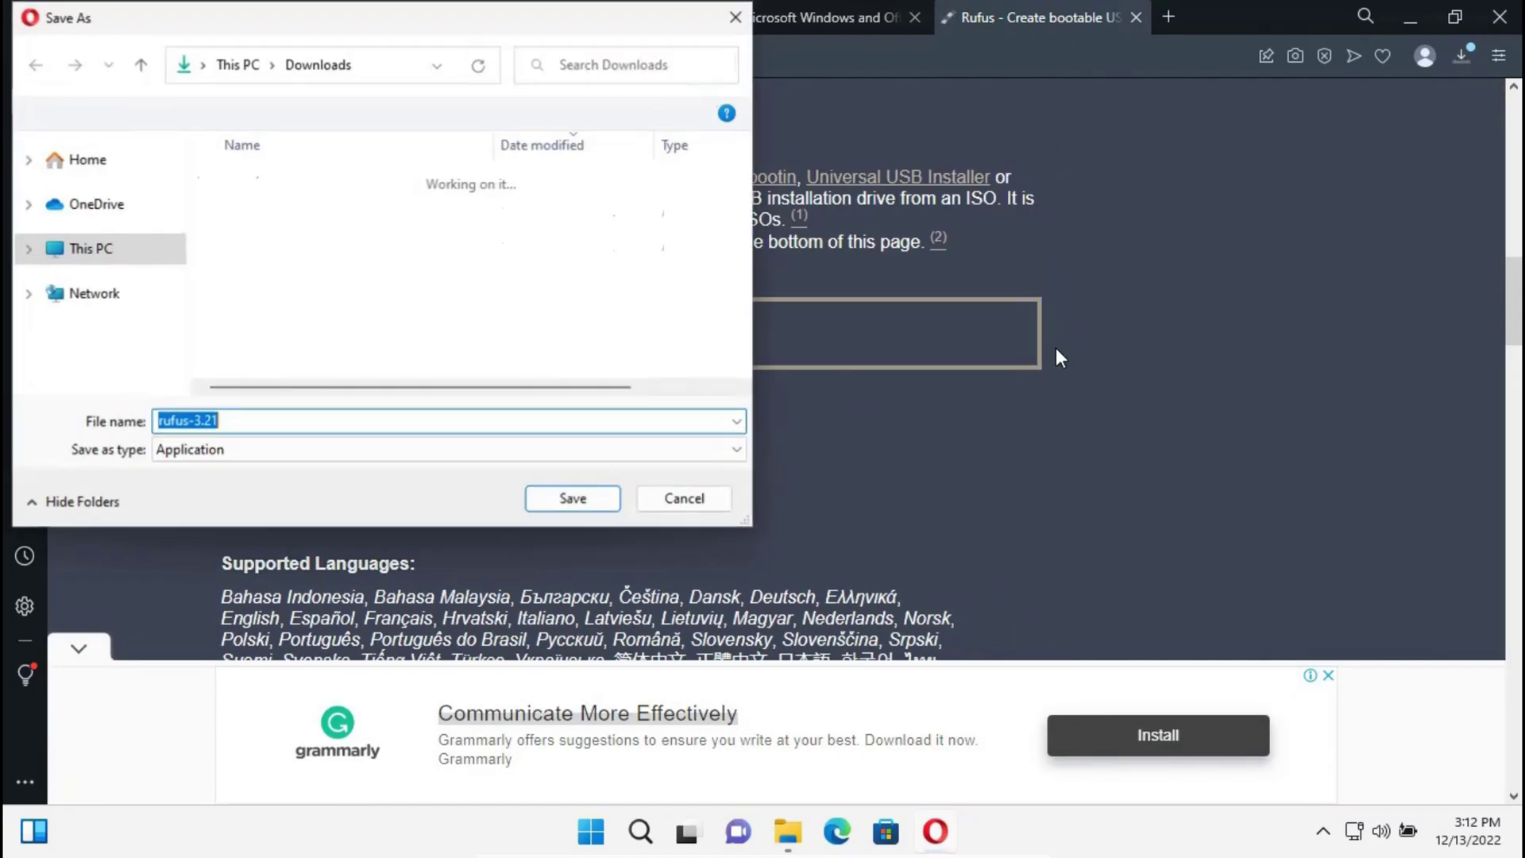
{"action": "left_click", "coordinate": [571, 497]}
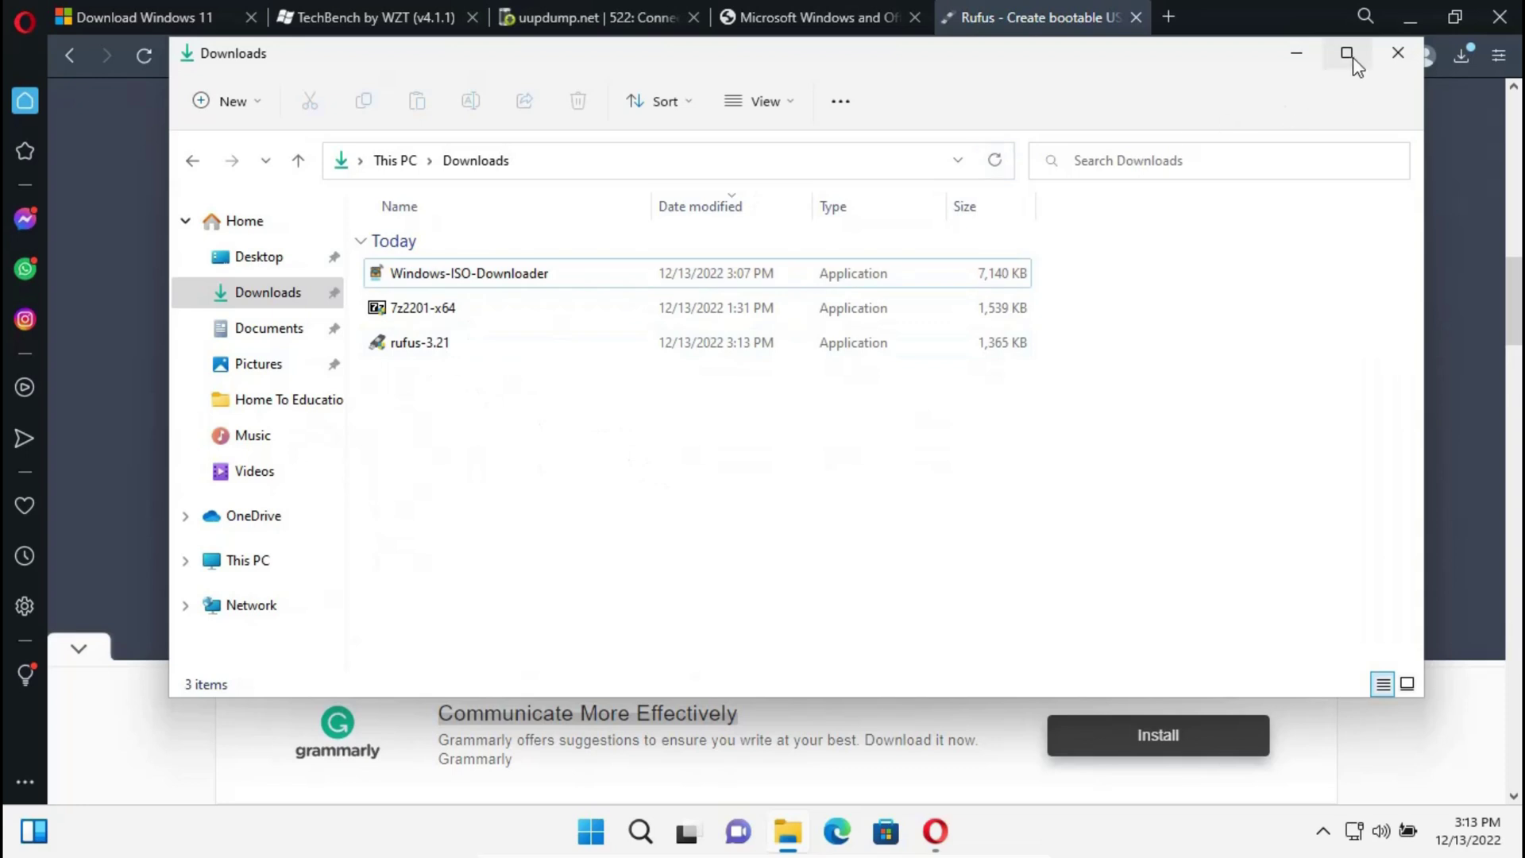
{"action": "left_click", "coordinate": [1346, 52]}
{"action": "double_click", "coordinate": [262, 306]}
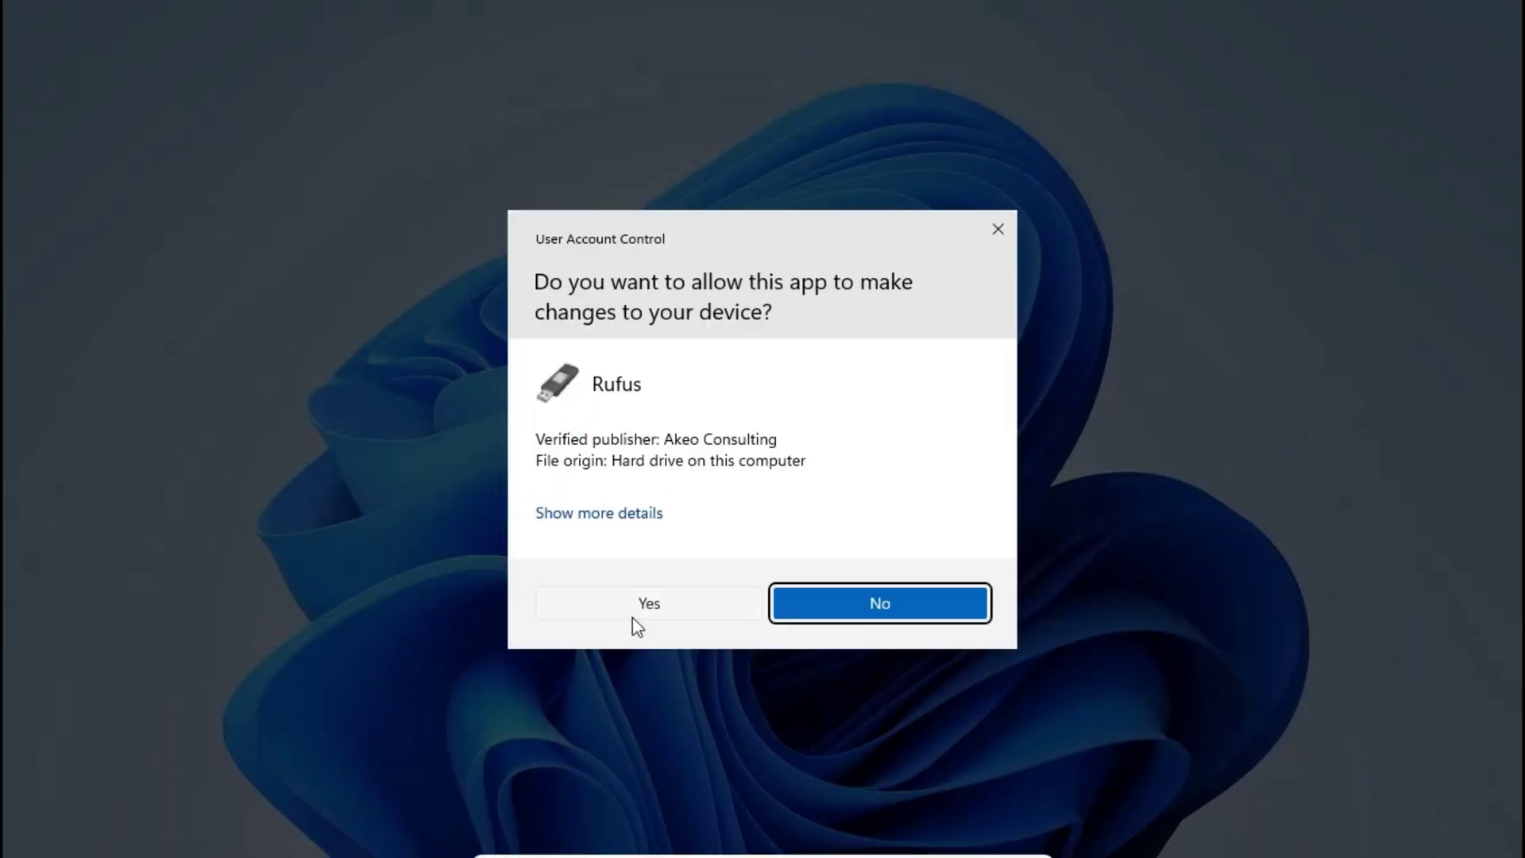
Step: Allow Rufus to run with online update checks and clear other windows off the desktop
{"action": "left_click", "coordinate": [636, 610]}
{"action": "left_click", "coordinate": [1392, 18]}
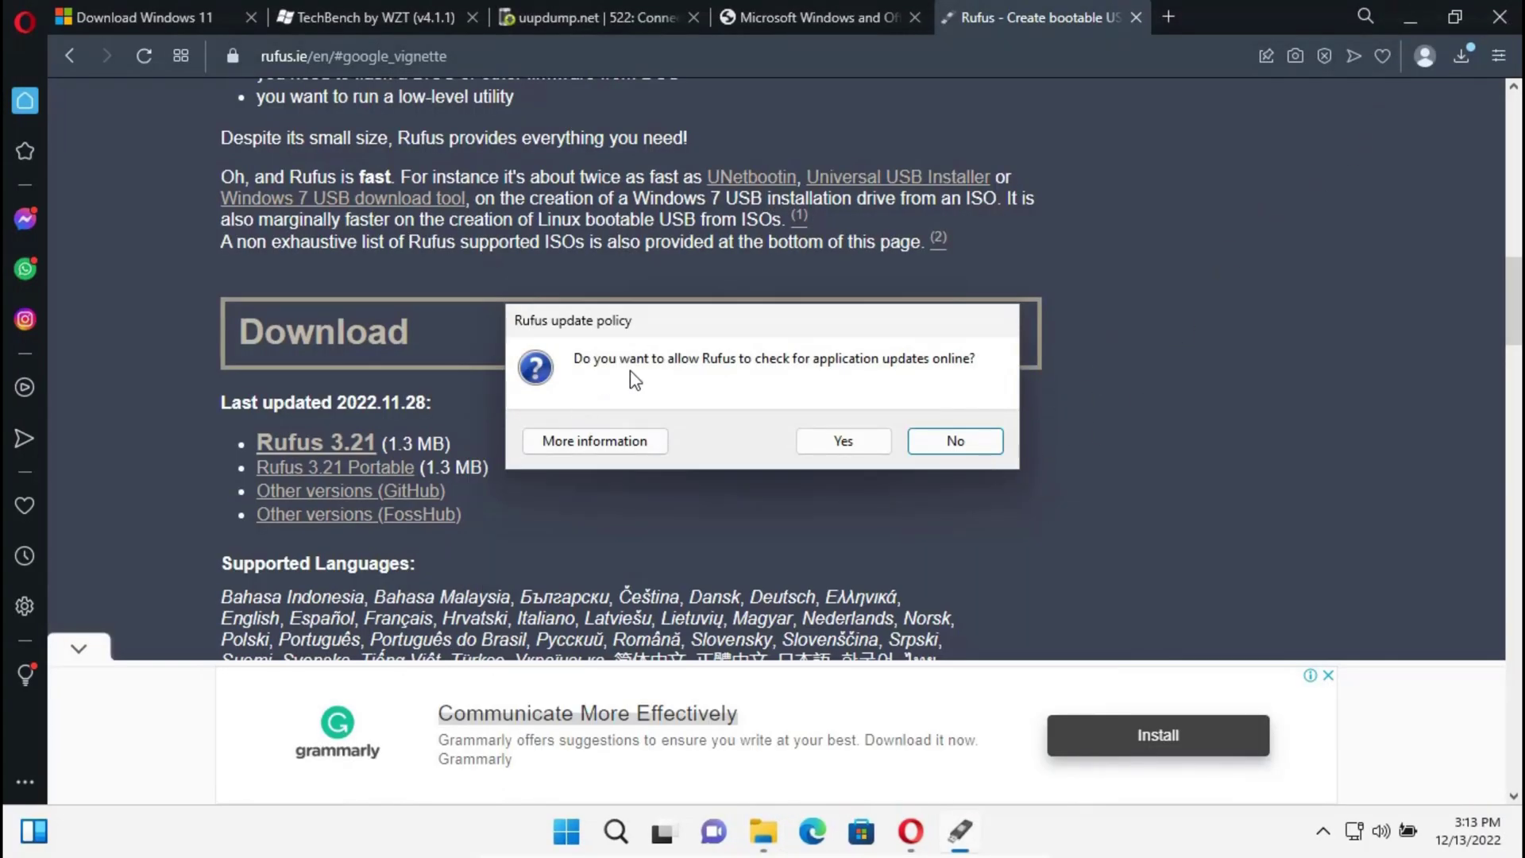
{"action": "left_click", "coordinate": [860, 443]}
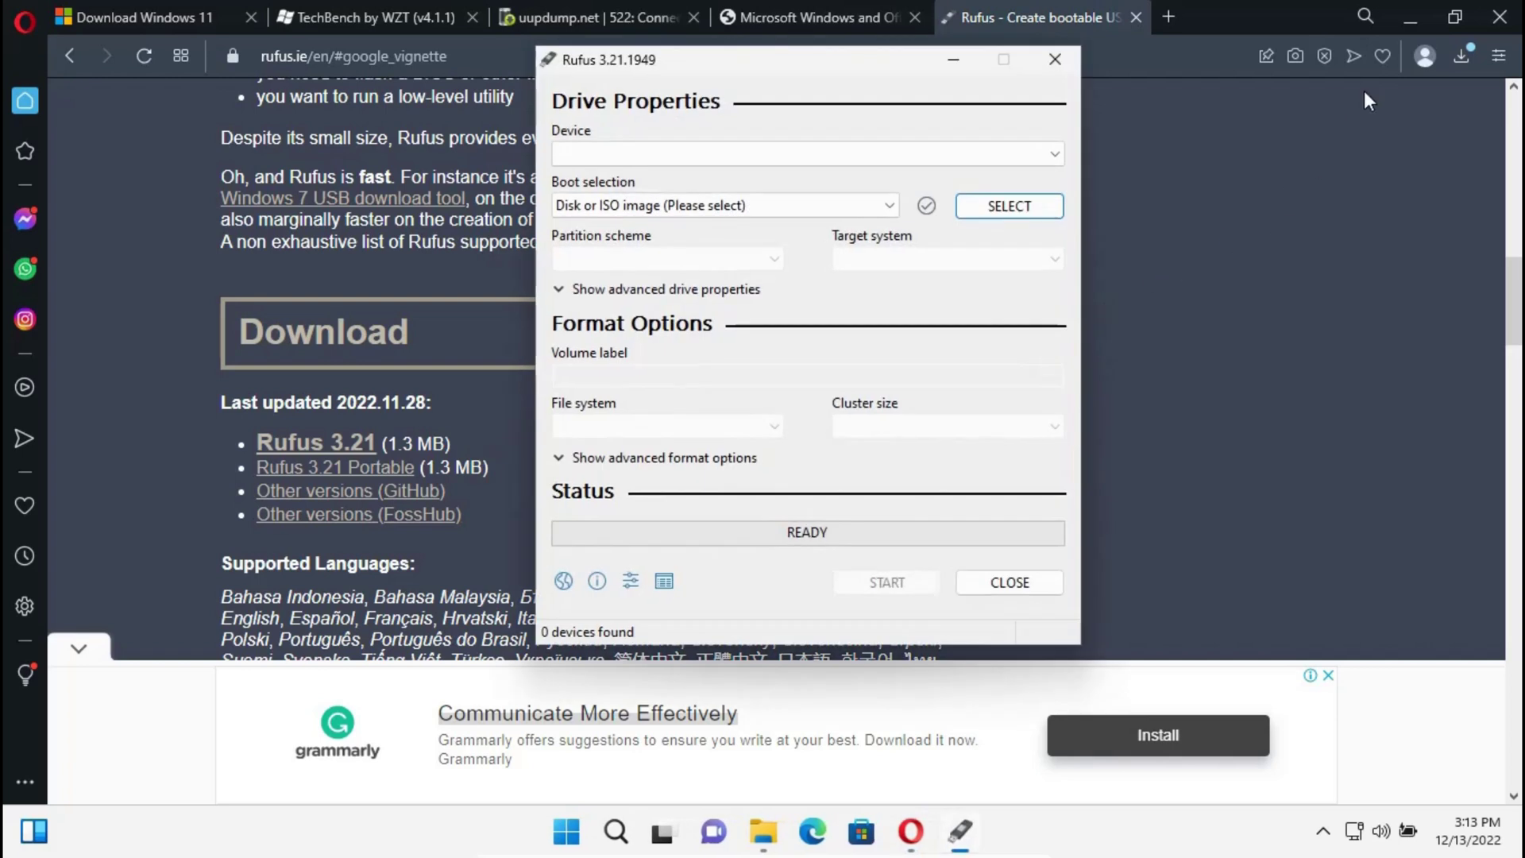
{"action": "left_click", "coordinate": [1410, 18]}
{"action": "left_click_drag", "start_coordinate": [797, 60], "coordinate": [710, 43]}
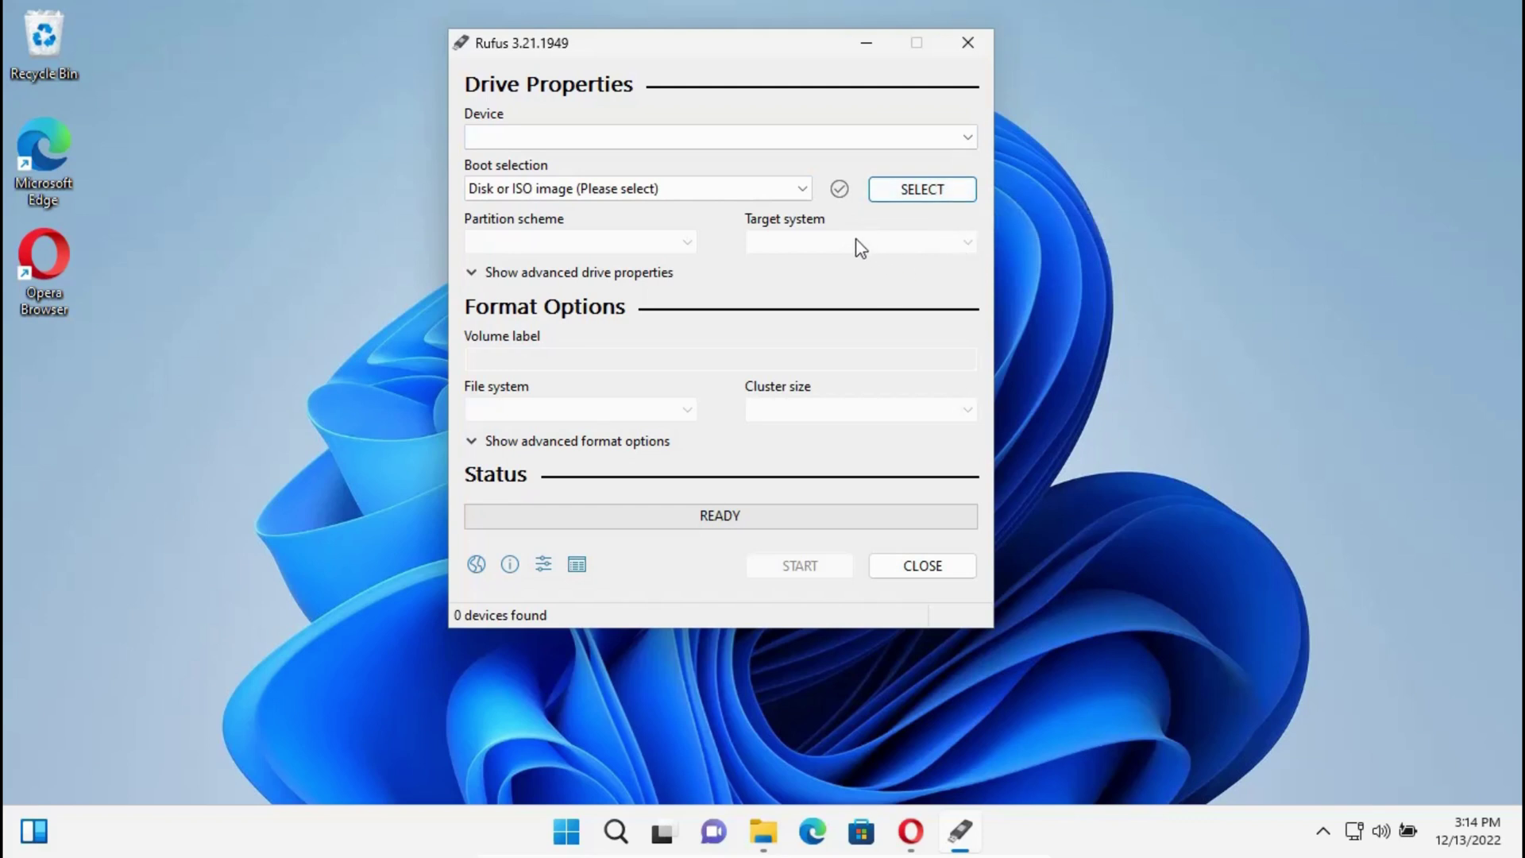
Step: Switch Rufus's SELECT button to DOWNLOAD and start the ISO download feature
{"action": "left_click", "coordinate": [804, 196]}
{"action": "left_click", "coordinate": [805, 195]}
{"action": "left_click", "coordinate": [968, 195]}
{"action": "left_click", "coordinate": [950, 247]}
{"action": "left_click", "coordinate": [910, 193]}
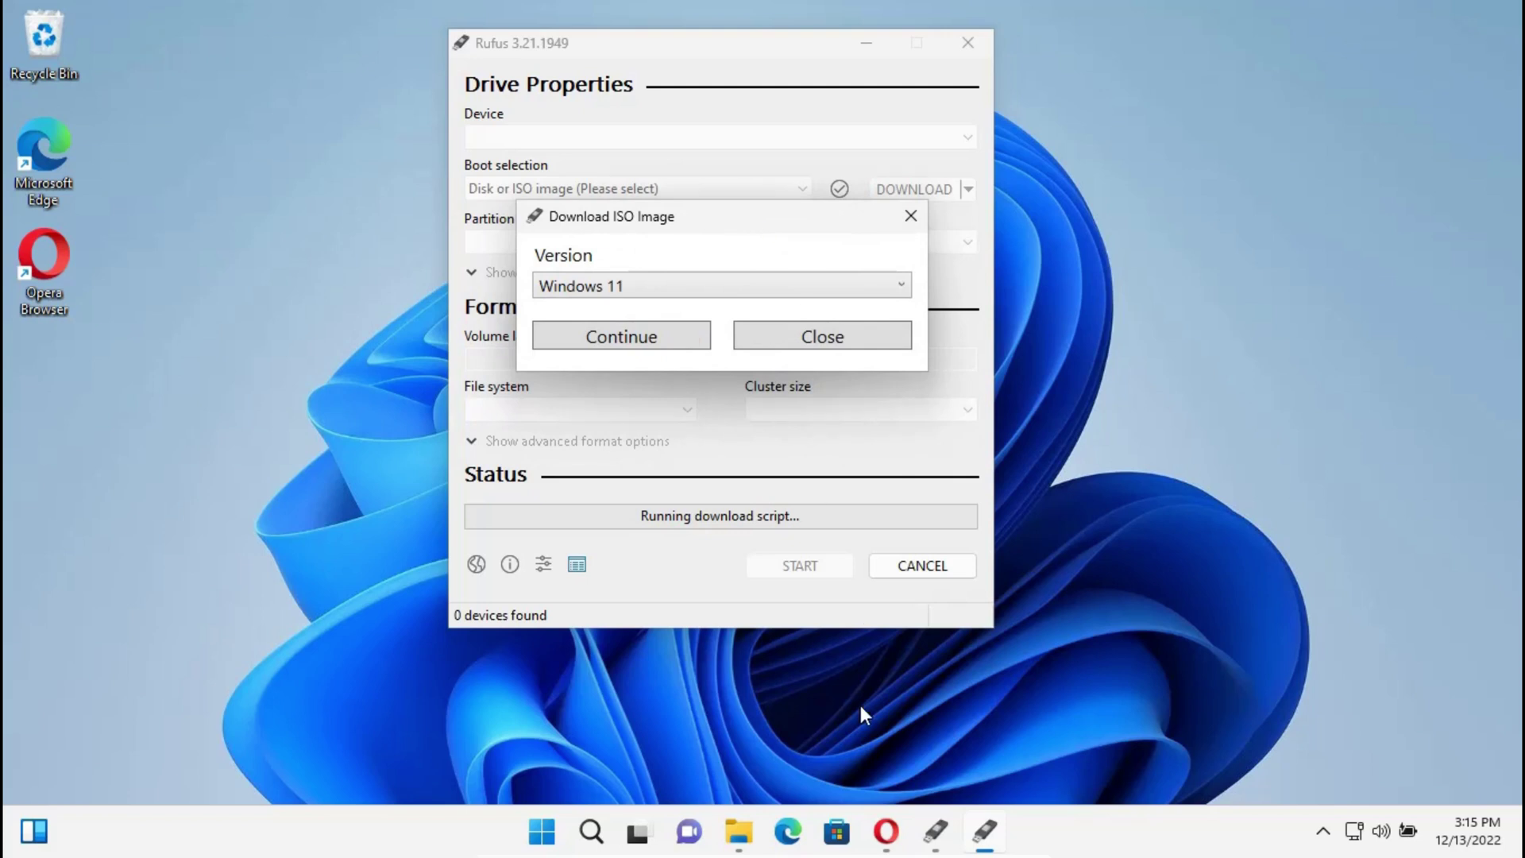
Step: Keep Windows 11 as the version and continue
{"action": "left_click", "coordinate": [901, 288]}
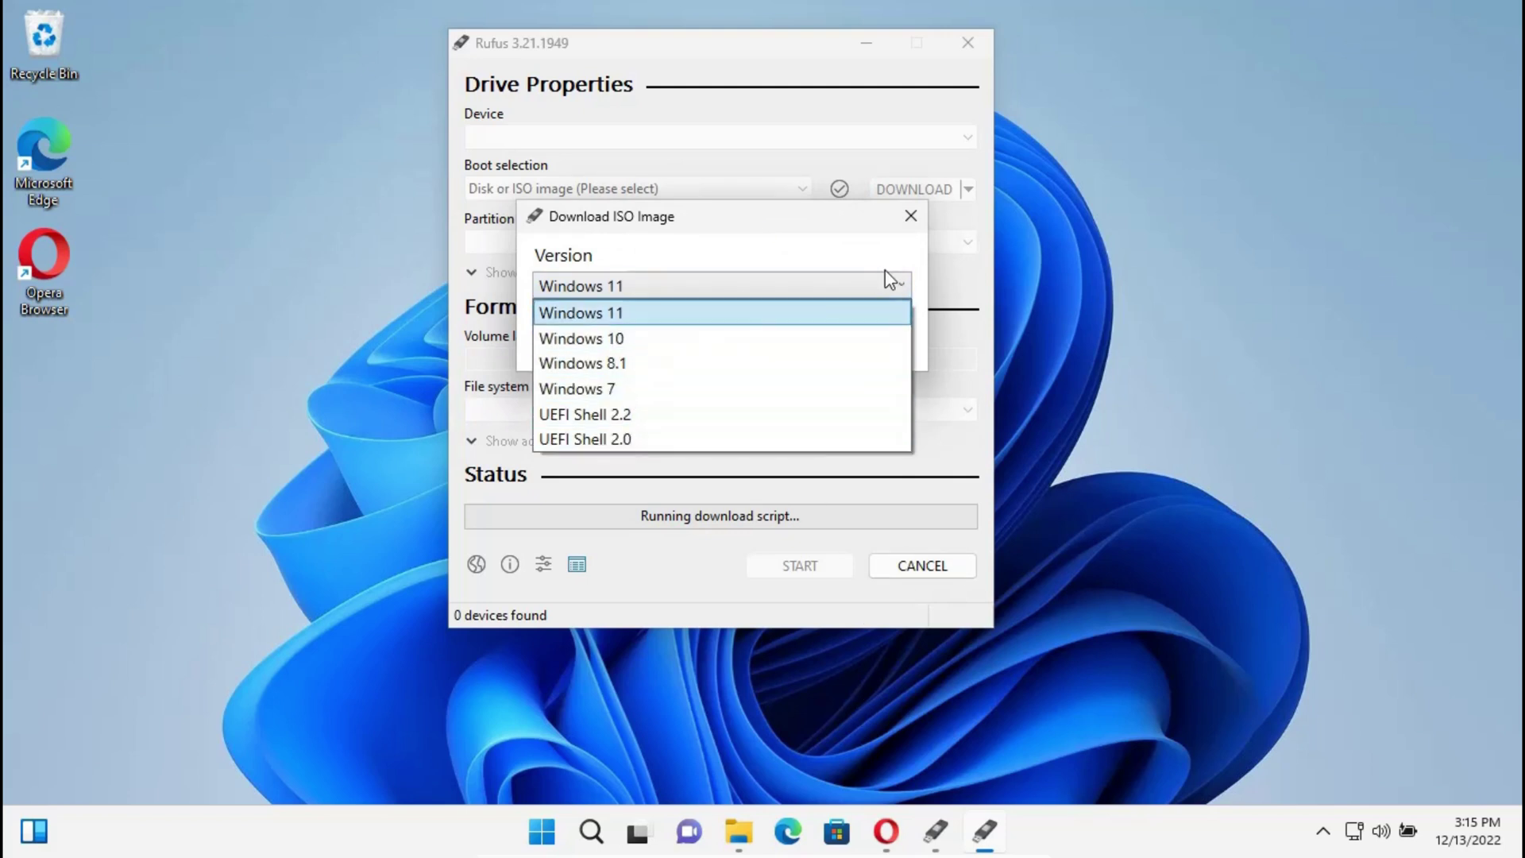
{"action": "left_click", "coordinate": [900, 286]}
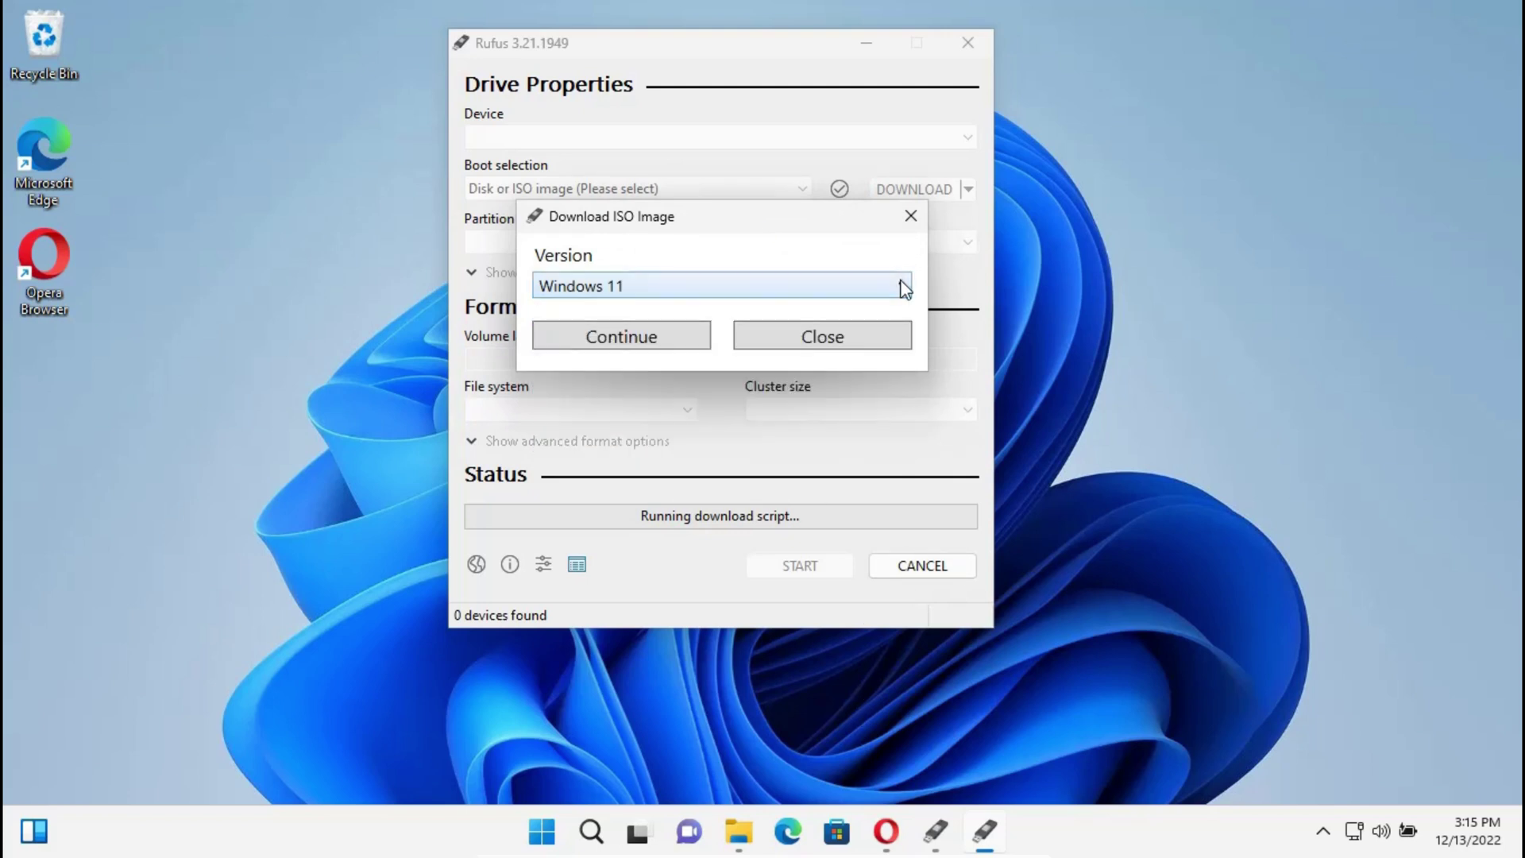
{"action": "left_click", "coordinate": [627, 340]}
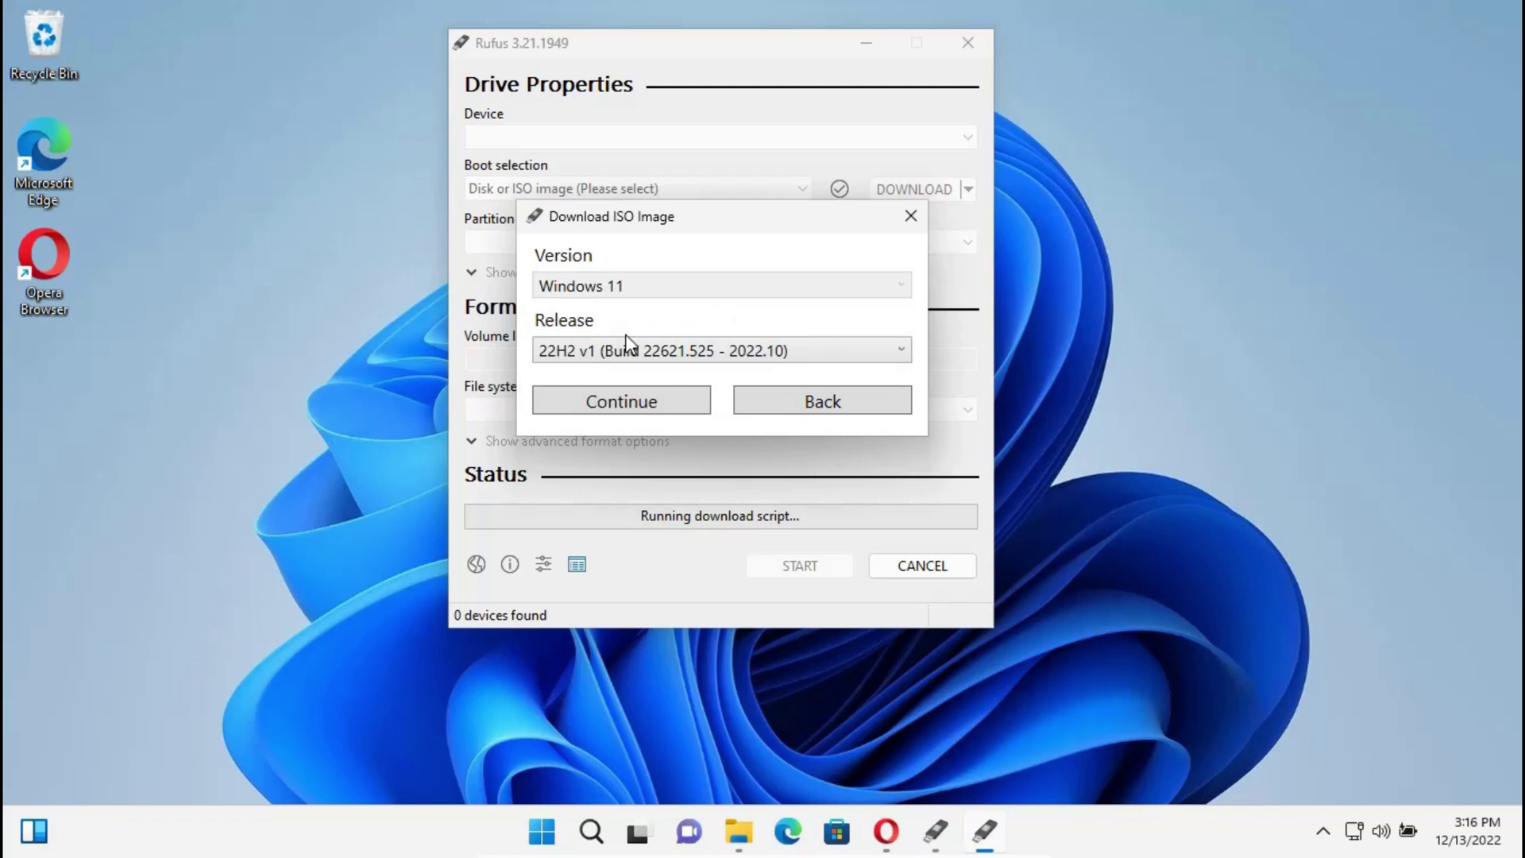
Step: Confirm release 22H2 v1 (Build 22621.525 - 2022.10) and edition Windows 11 Home/Pro/Edu
{"action": "left_click_drag", "start_coordinate": [679, 217], "coordinate": [674, 256]}
{"action": "left_click", "coordinate": [896, 390]}
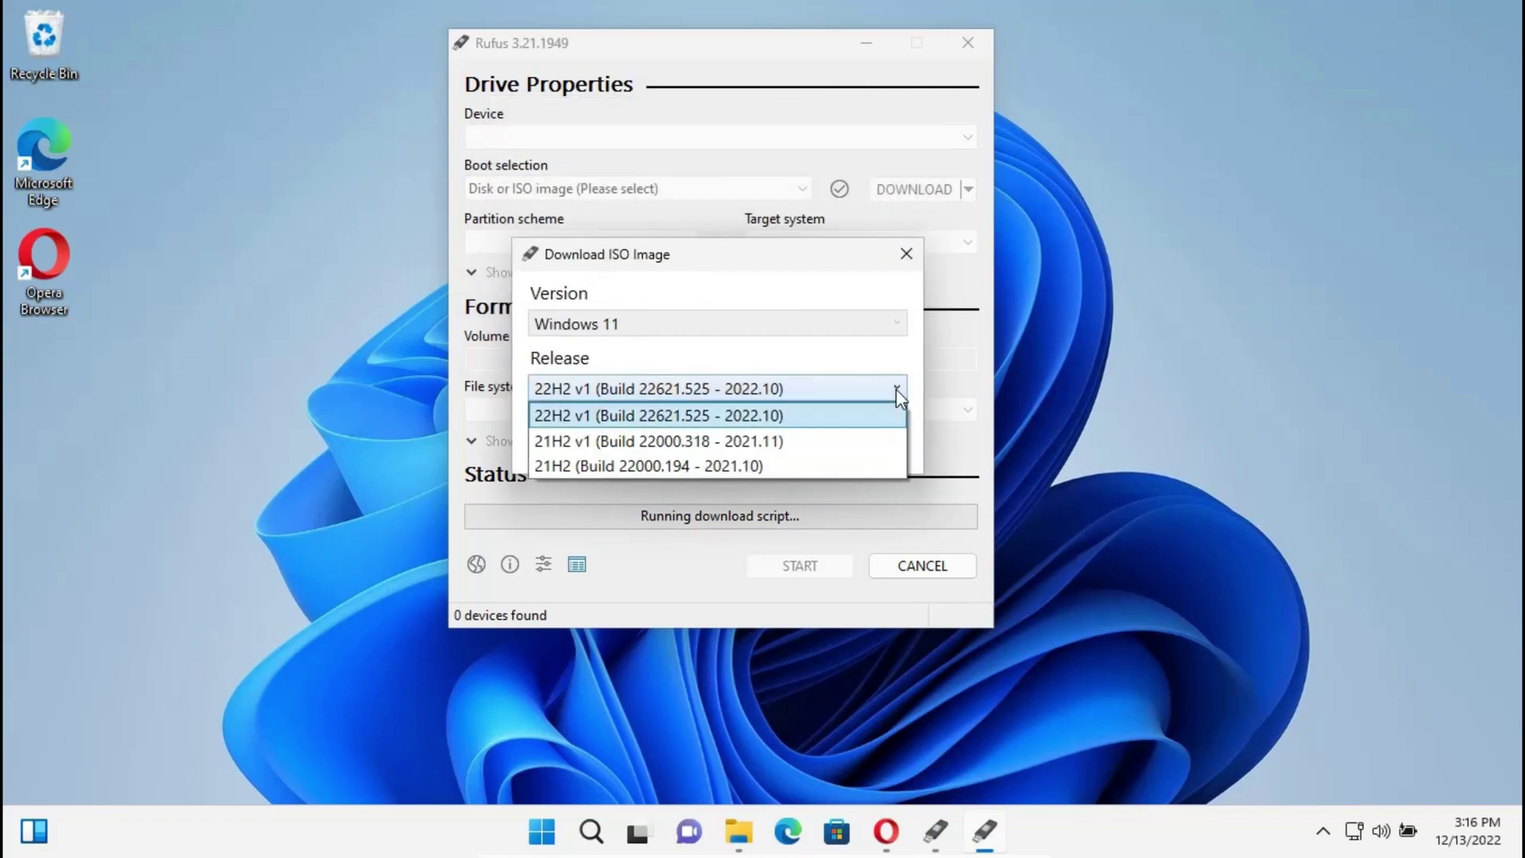
{"action": "left_click", "coordinate": [897, 392]}
{"action": "left_click", "coordinate": [896, 391]}
{"action": "left_click", "coordinate": [896, 393]}
{"action": "left_click", "coordinate": [897, 393]}
{"action": "left_click", "coordinate": [881, 388]}
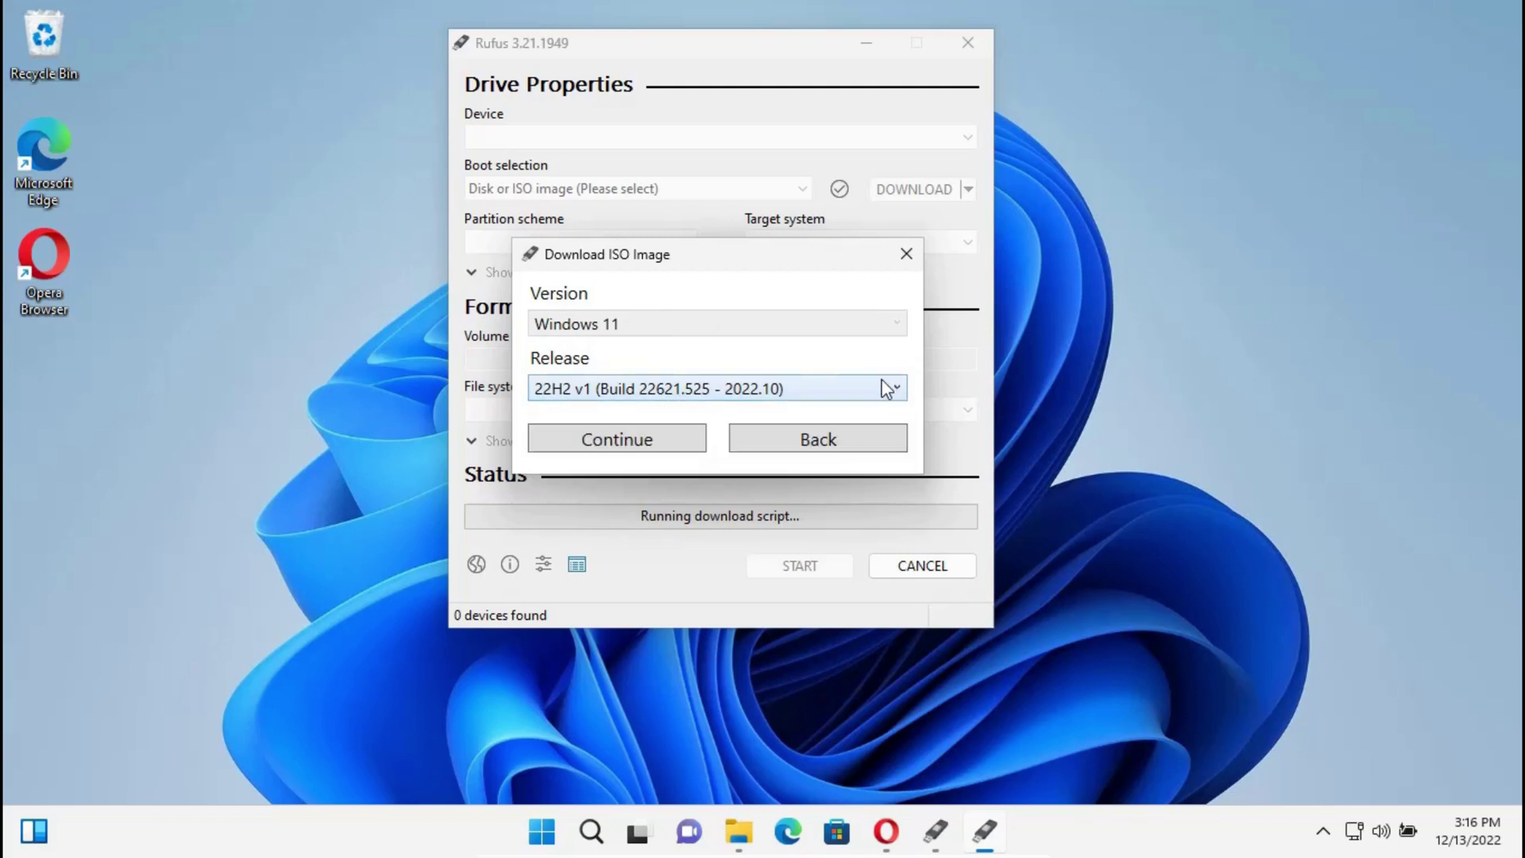
{"action": "left_click", "coordinate": [615, 438]}
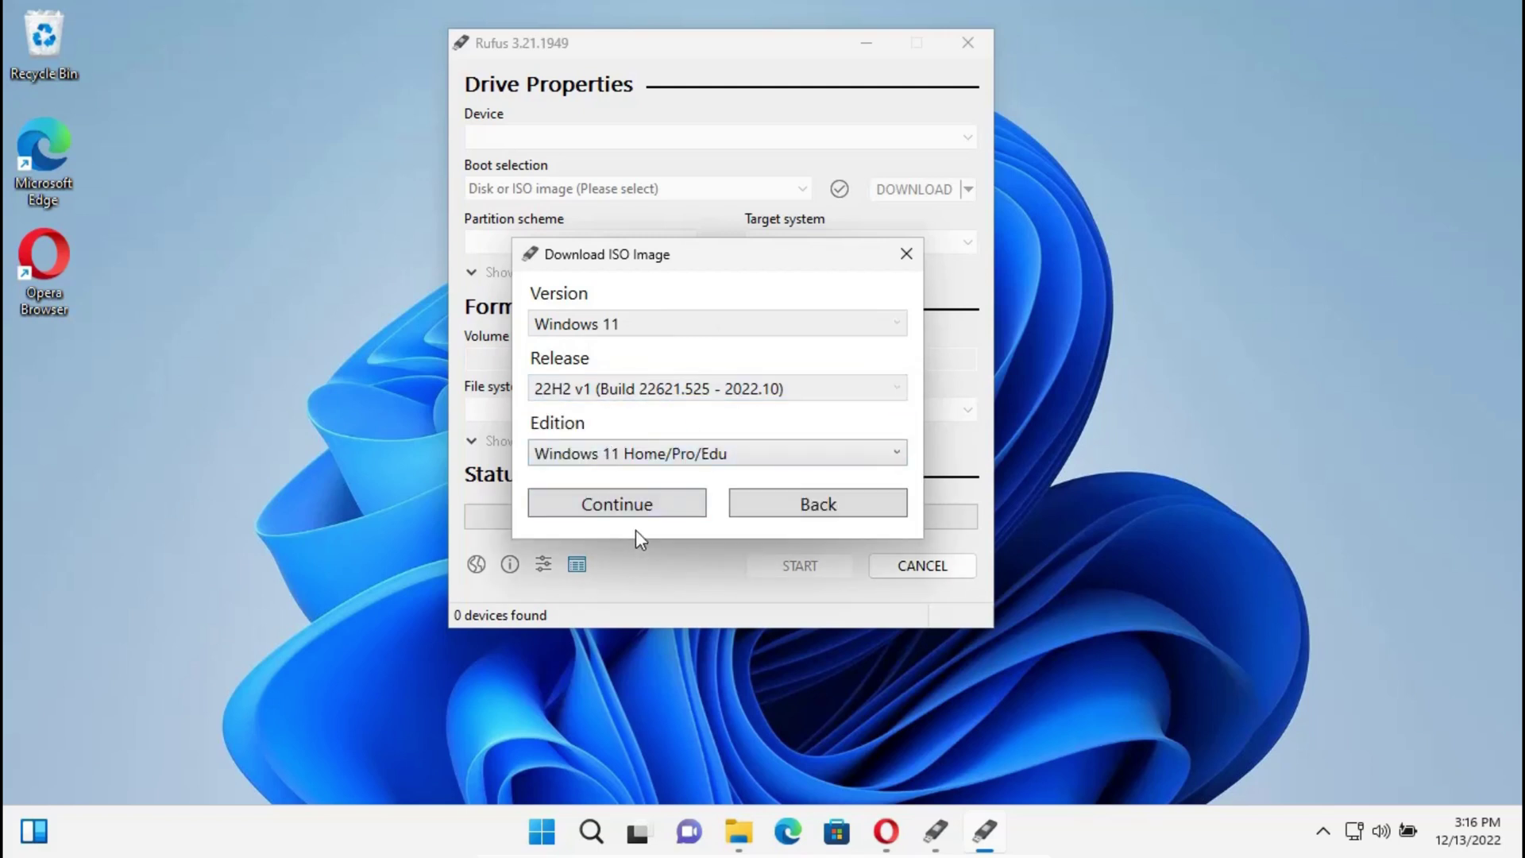
{"action": "left_click", "coordinate": [643, 511]}
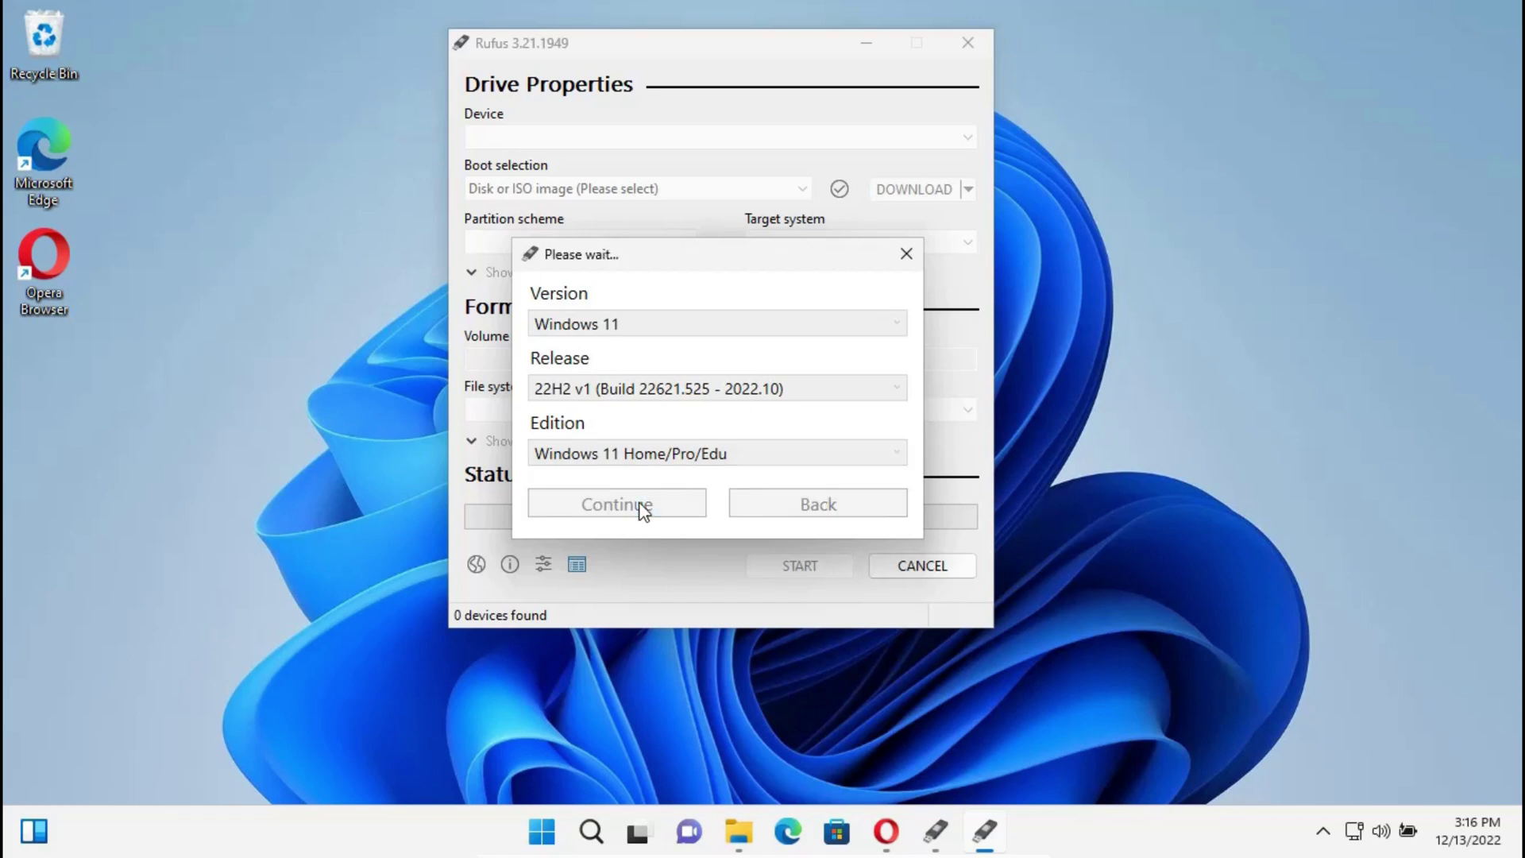
Step: Choose English (United States) and x64, then save Win11_22H2_English_x64v1.iso to Downloads
{"action": "left_click_drag", "start_coordinate": [704, 254], "coordinate": [737, 104]}
{"action": "left_click", "coordinate": [937, 374]}
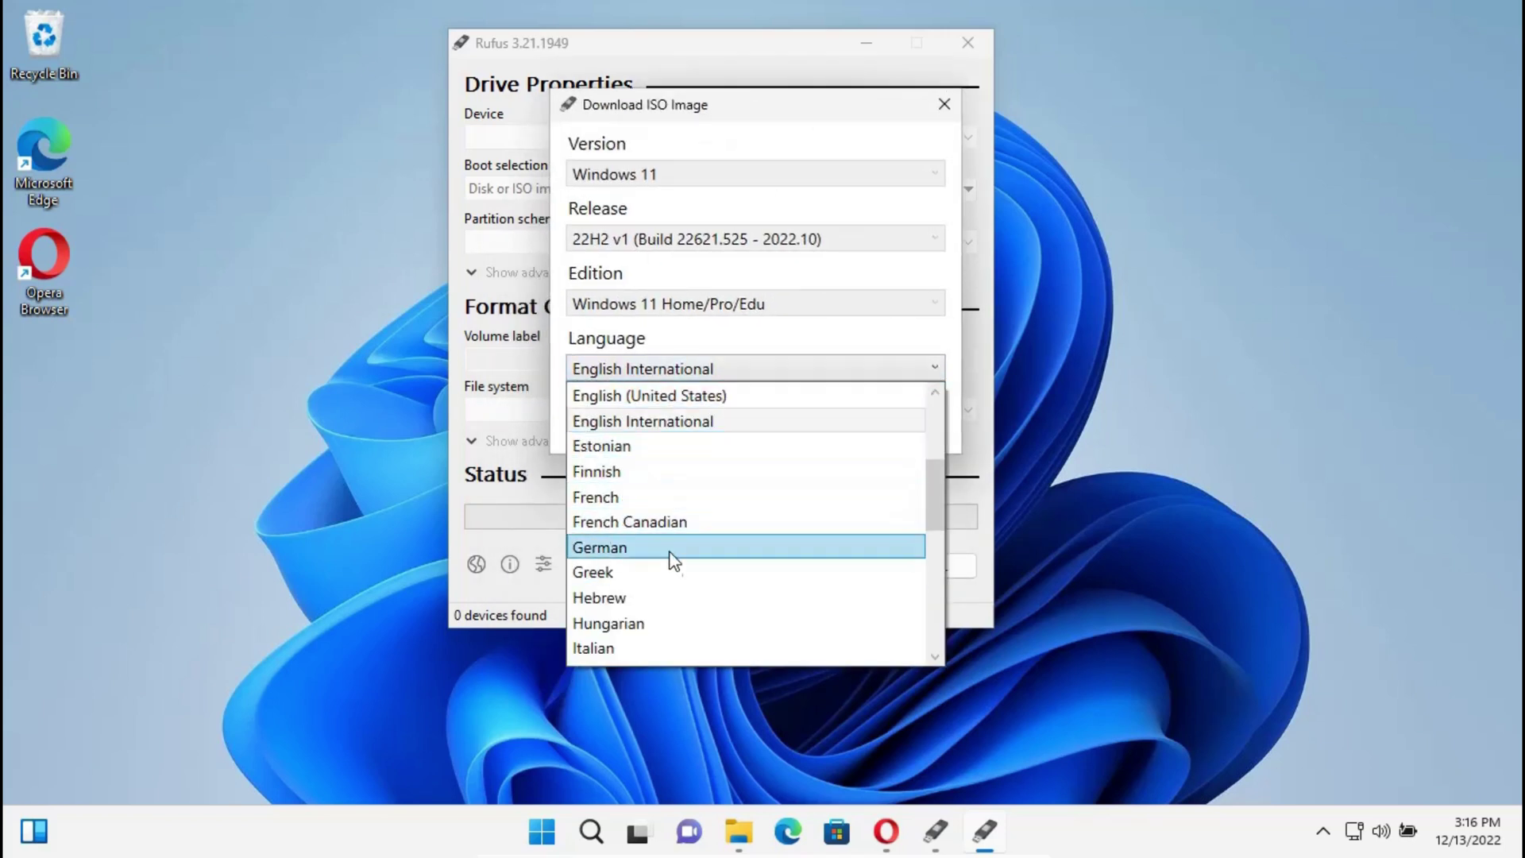
{"action": "scroll", "coordinate": [640, 477], "scroll_direction": "up", "scroll_amount": 1}
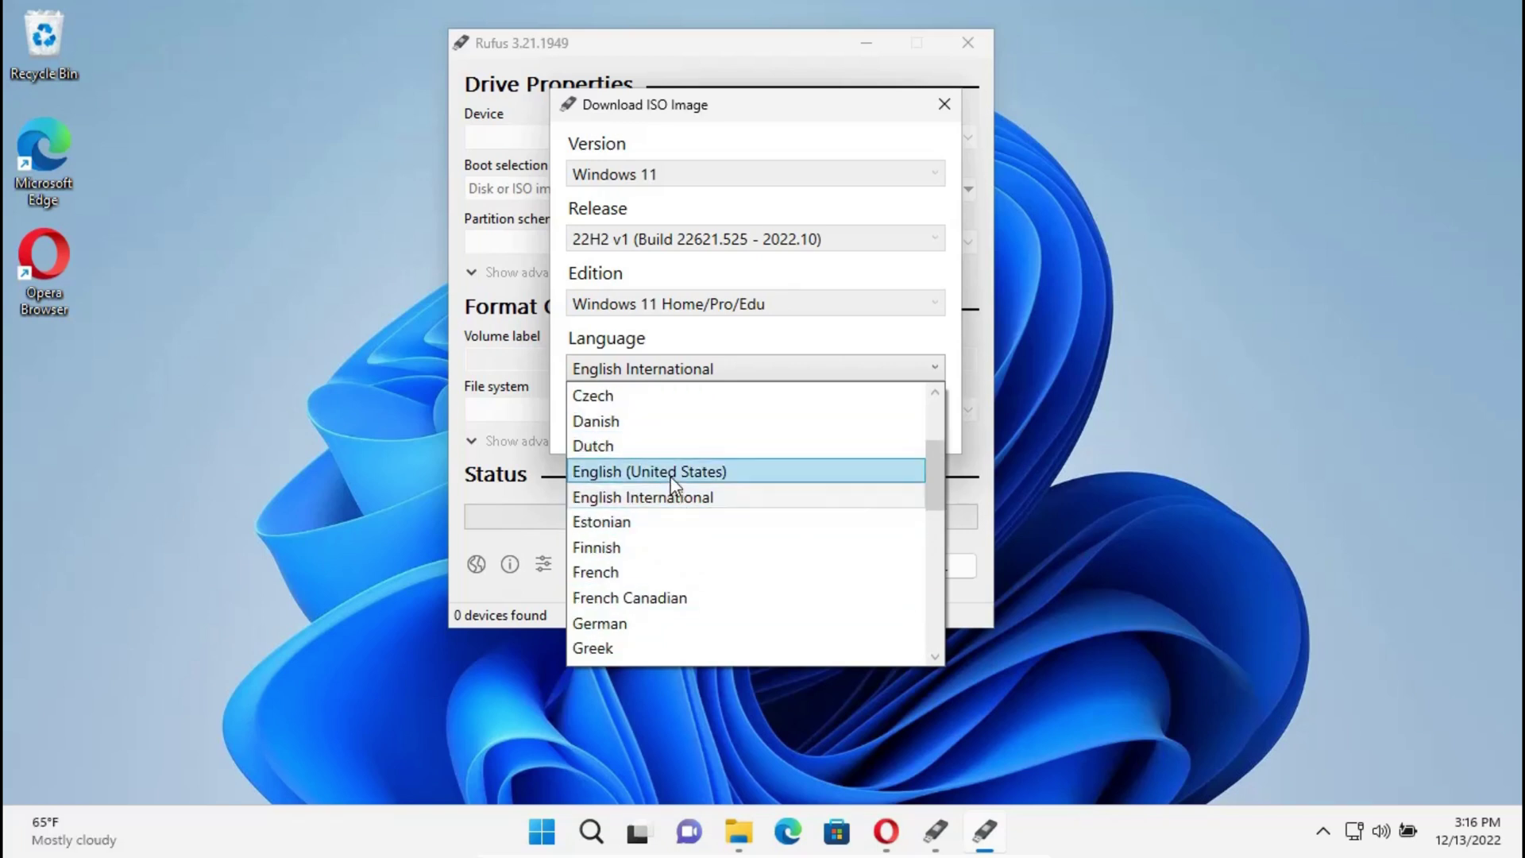
{"action": "left_click", "coordinate": [645, 468]}
{"action": "left_click", "coordinate": [656, 421]}
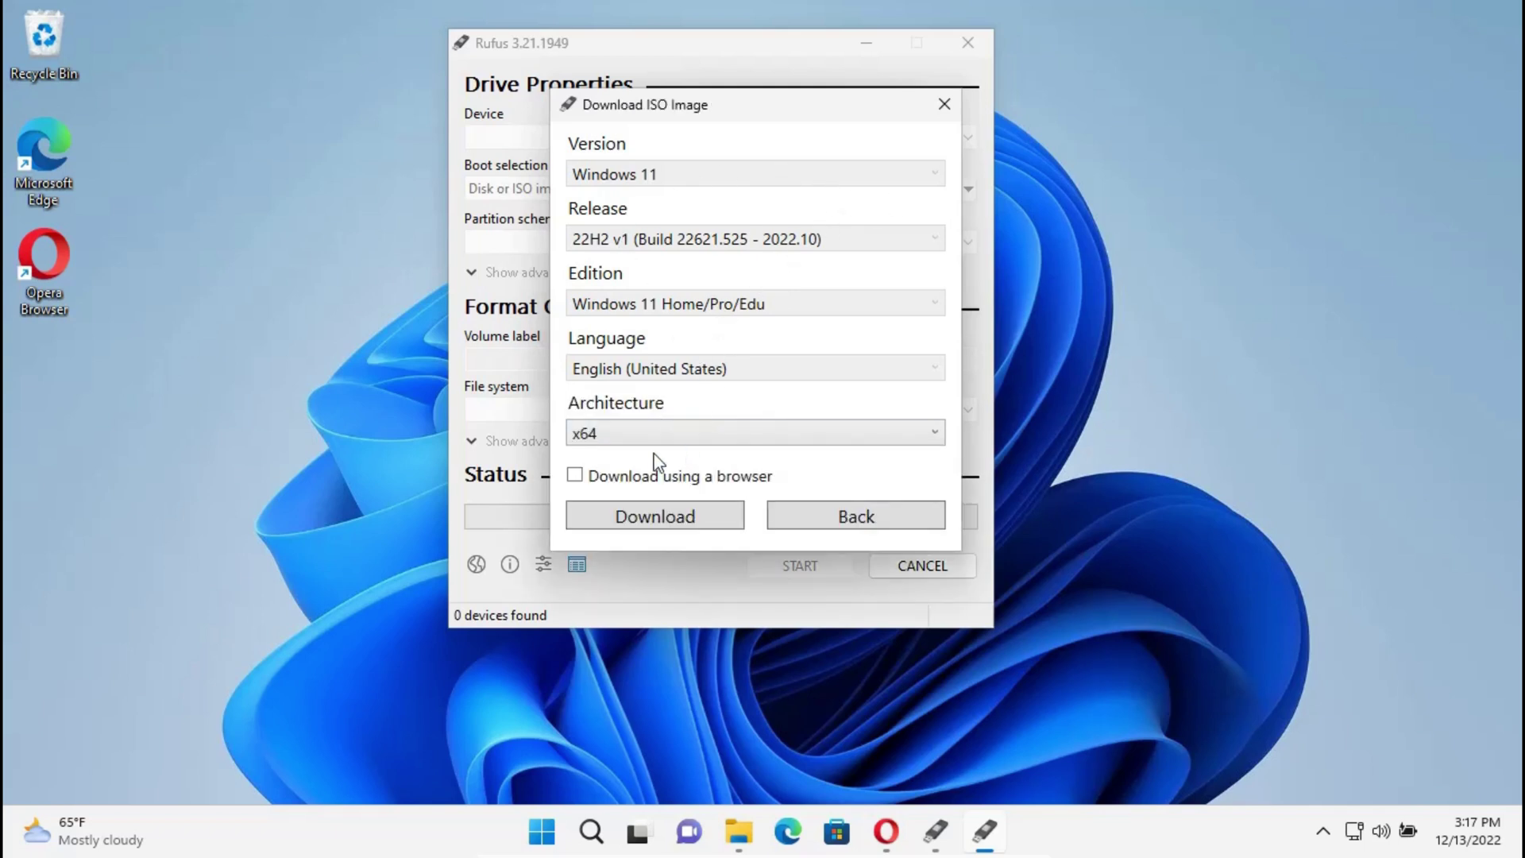
{"action": "left_click", "coordinate": [670, 522]}
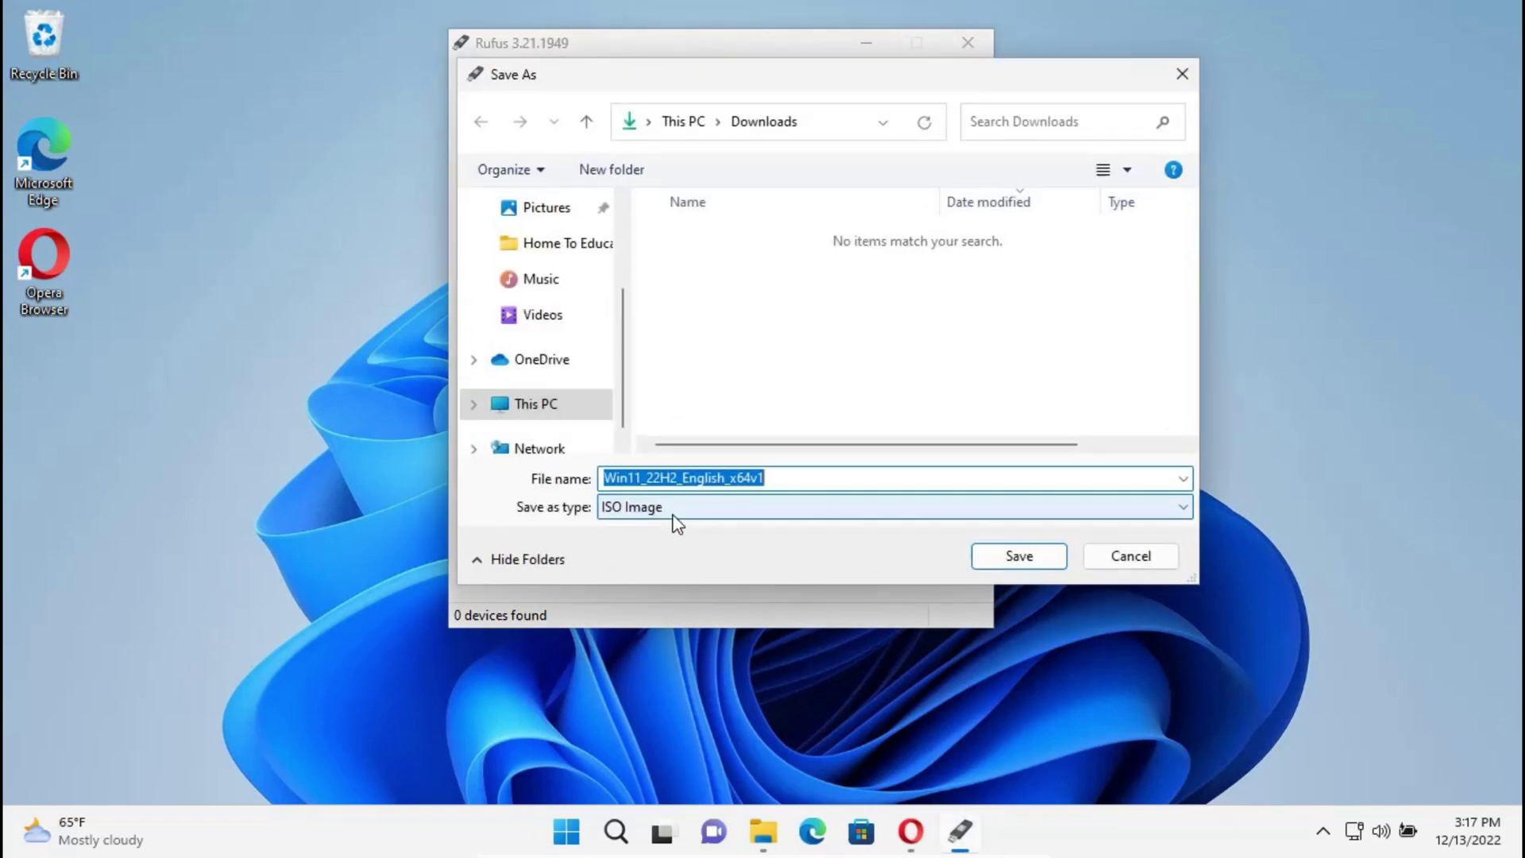
{"action": "left_click", "coordinate": [1020, 558]}
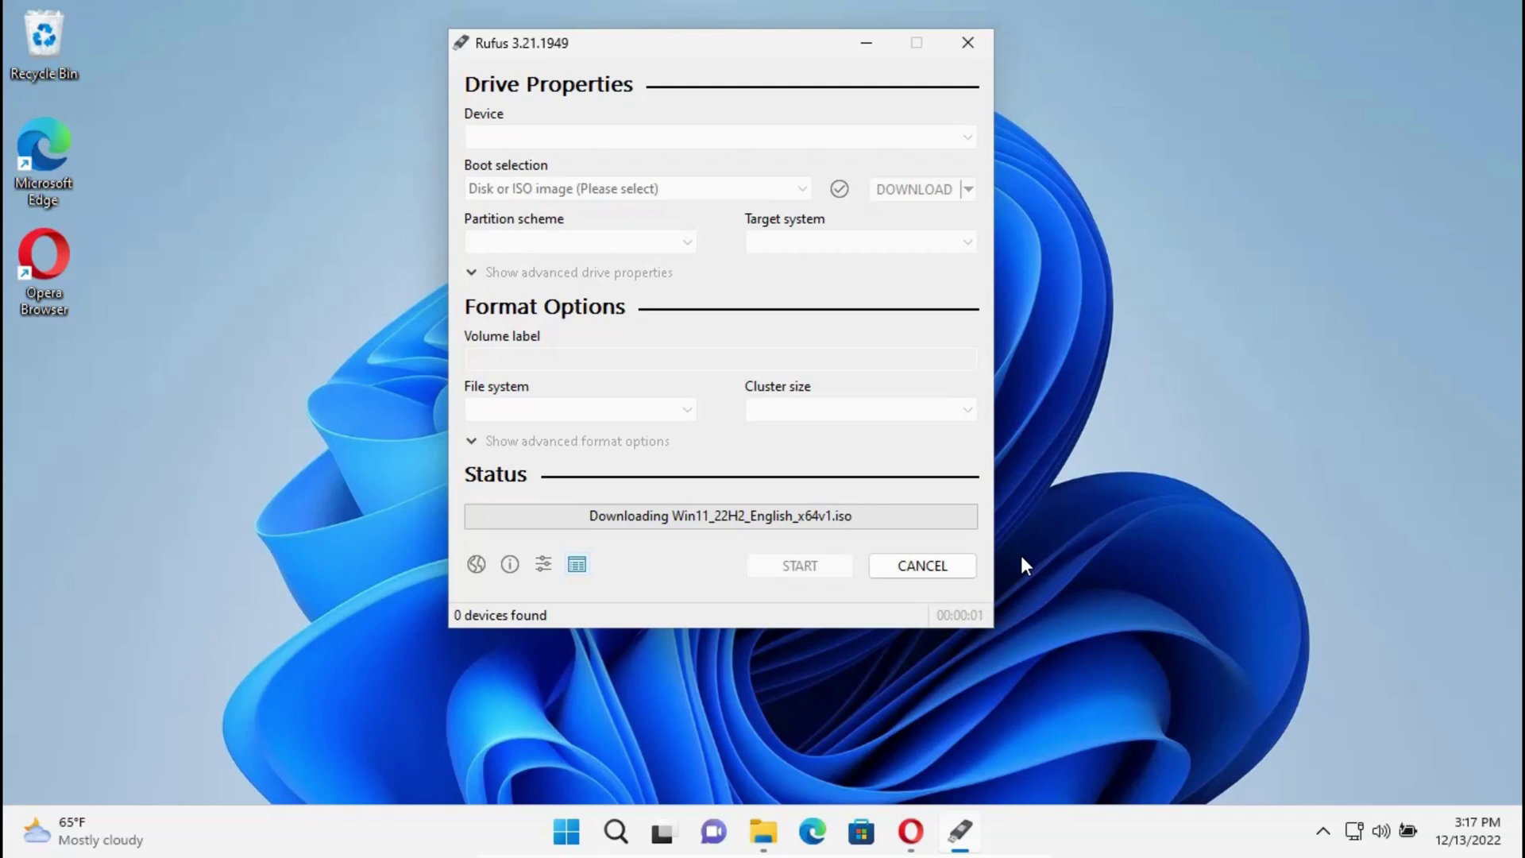